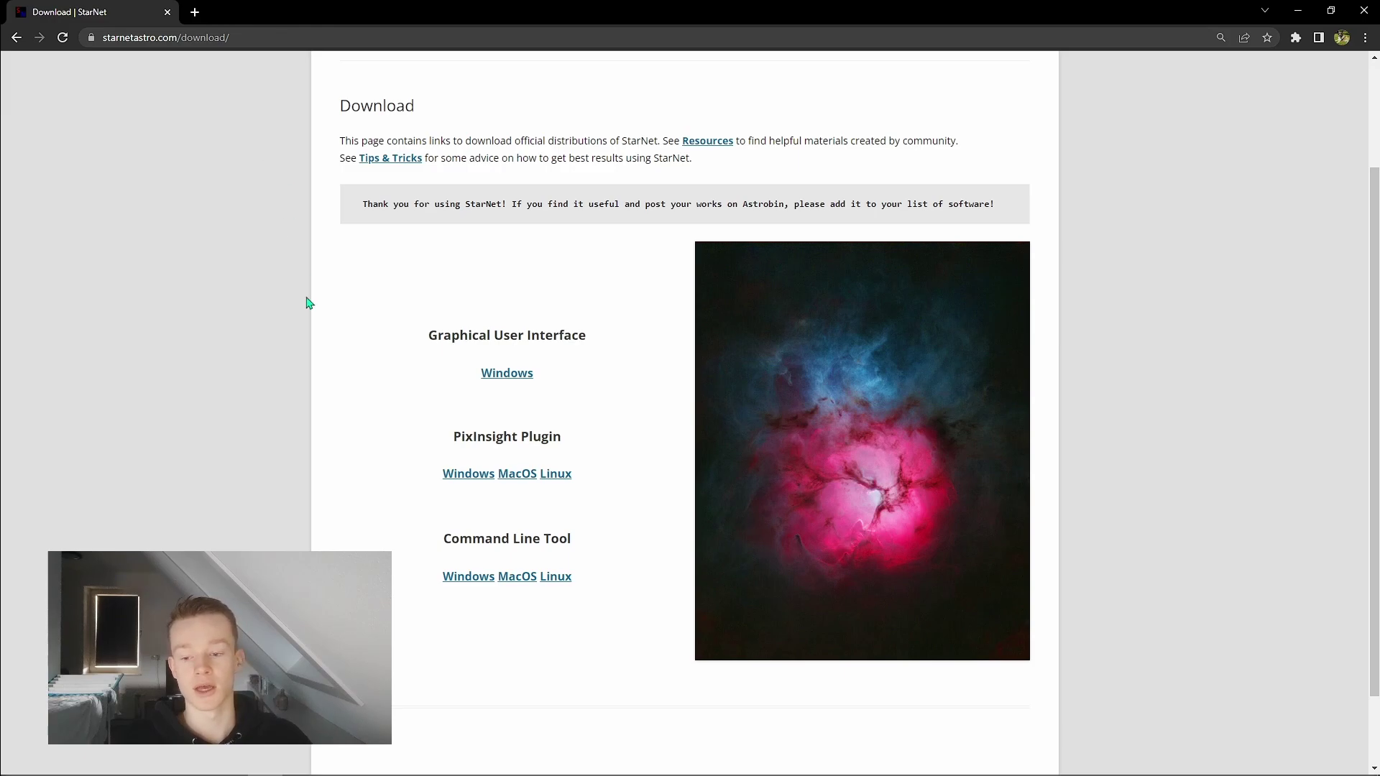
# Step: Download the Windows version of the StarNet Command Line Tool
pyautogui.moveTo(444, 546); pyautogui.dragTo(591, 548)
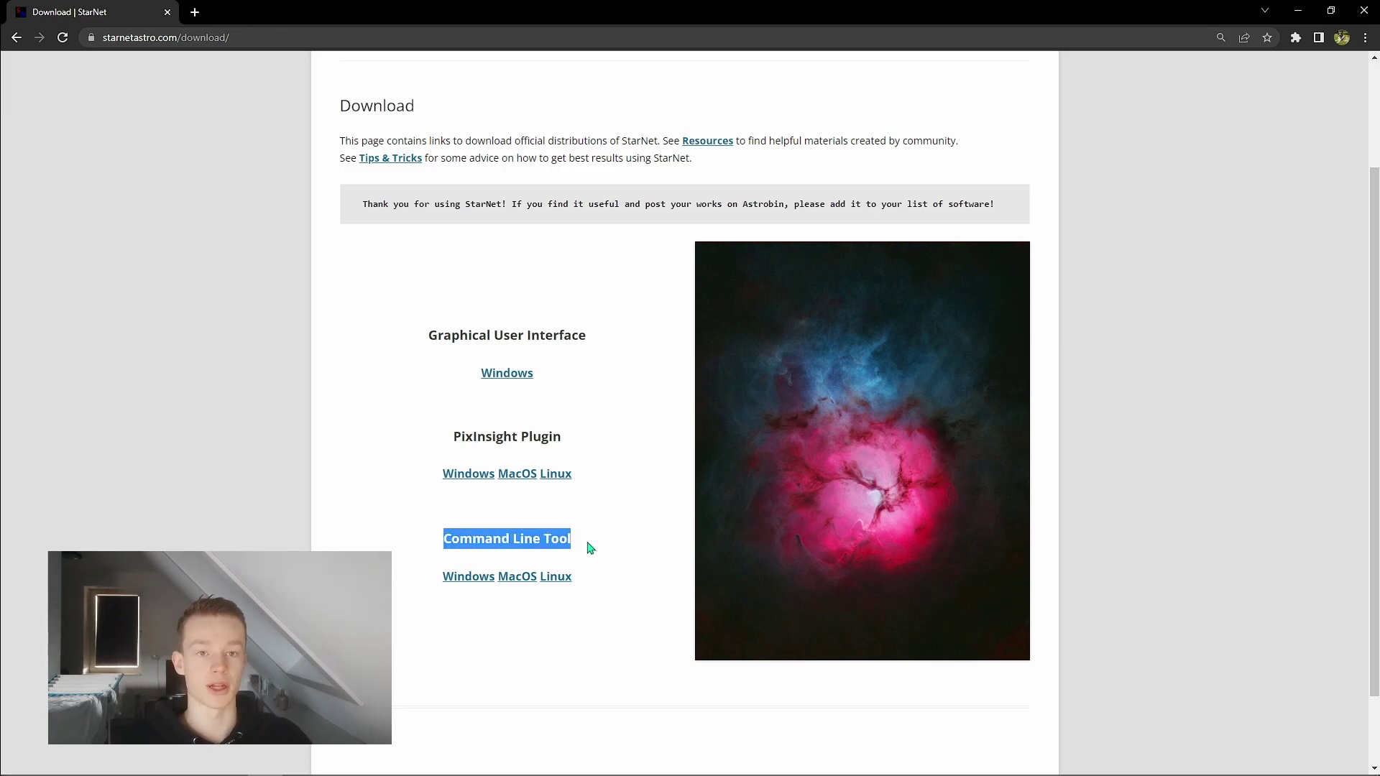
pyautogui.click(591, 548)
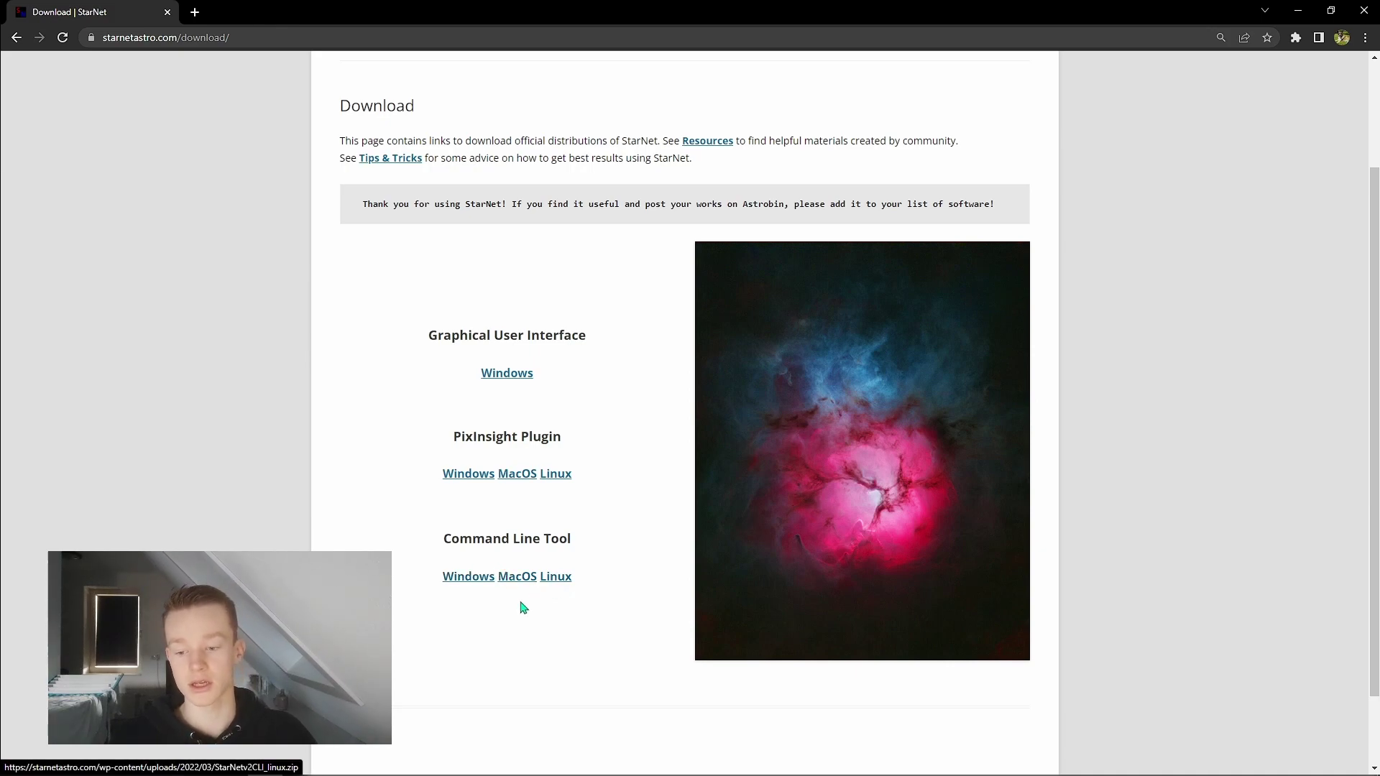
pyautogui.click(462, 577)
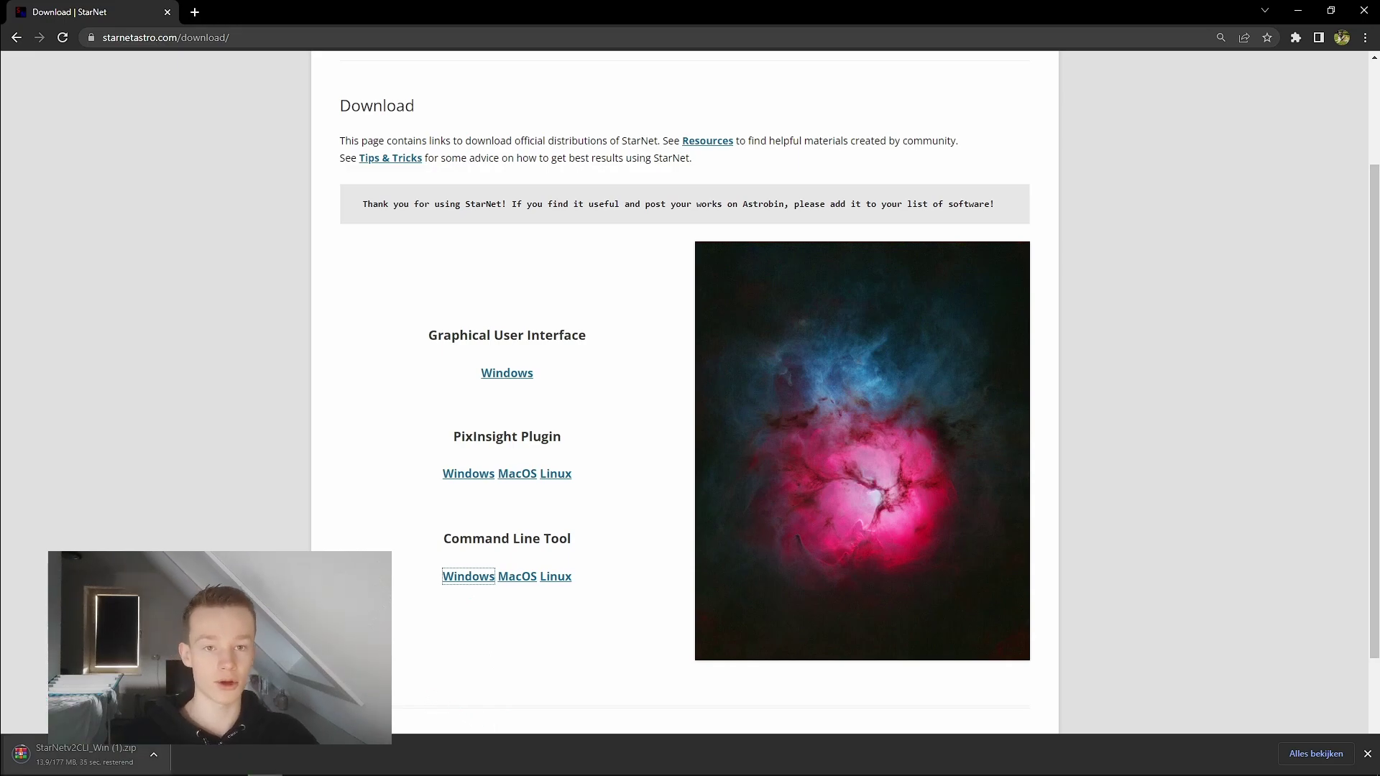
# Step: Extract the downloaded StarNetv2CLI_Win archive to the root of the Seagate (D:) drive
pyautogui.moveTo(460, 772)
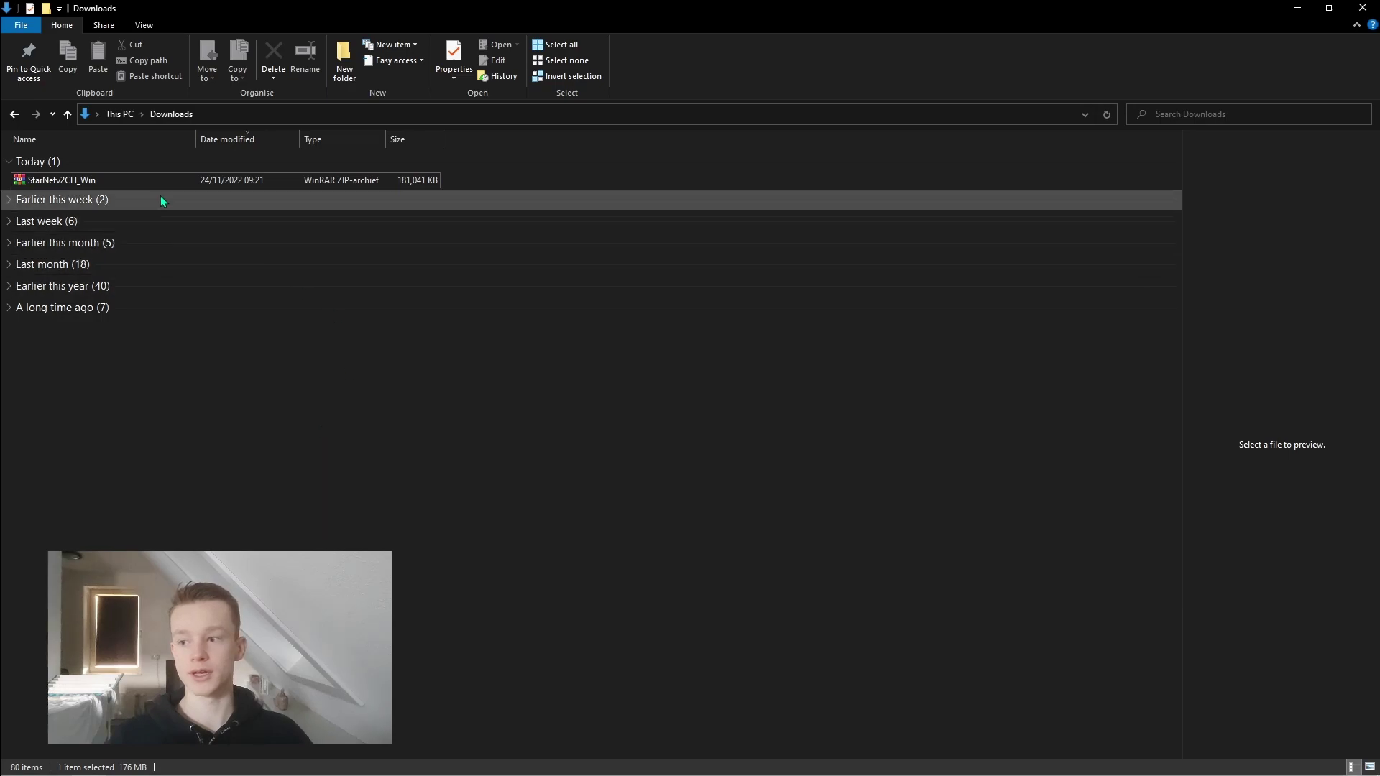
pyautogui.doubleClick(145, 181)
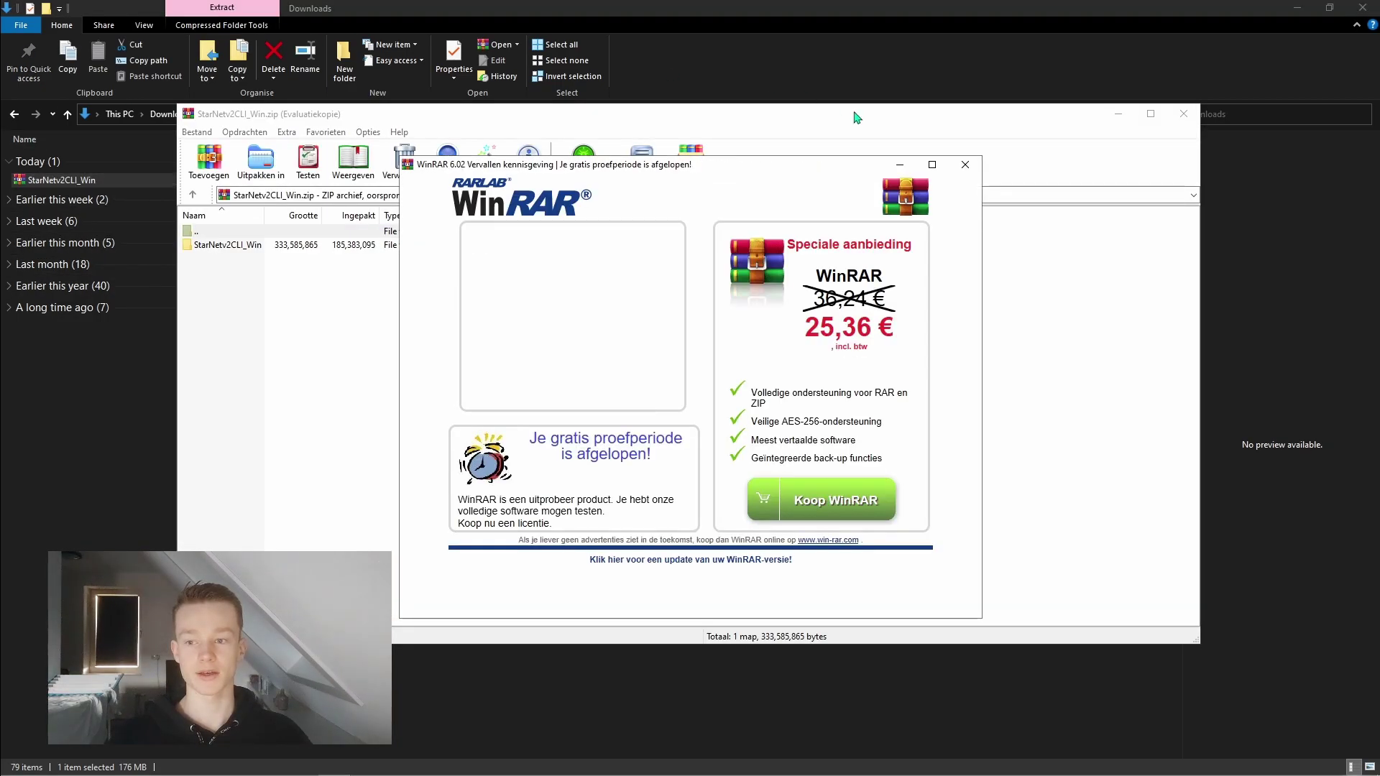
pyautogui.click(971, 171)
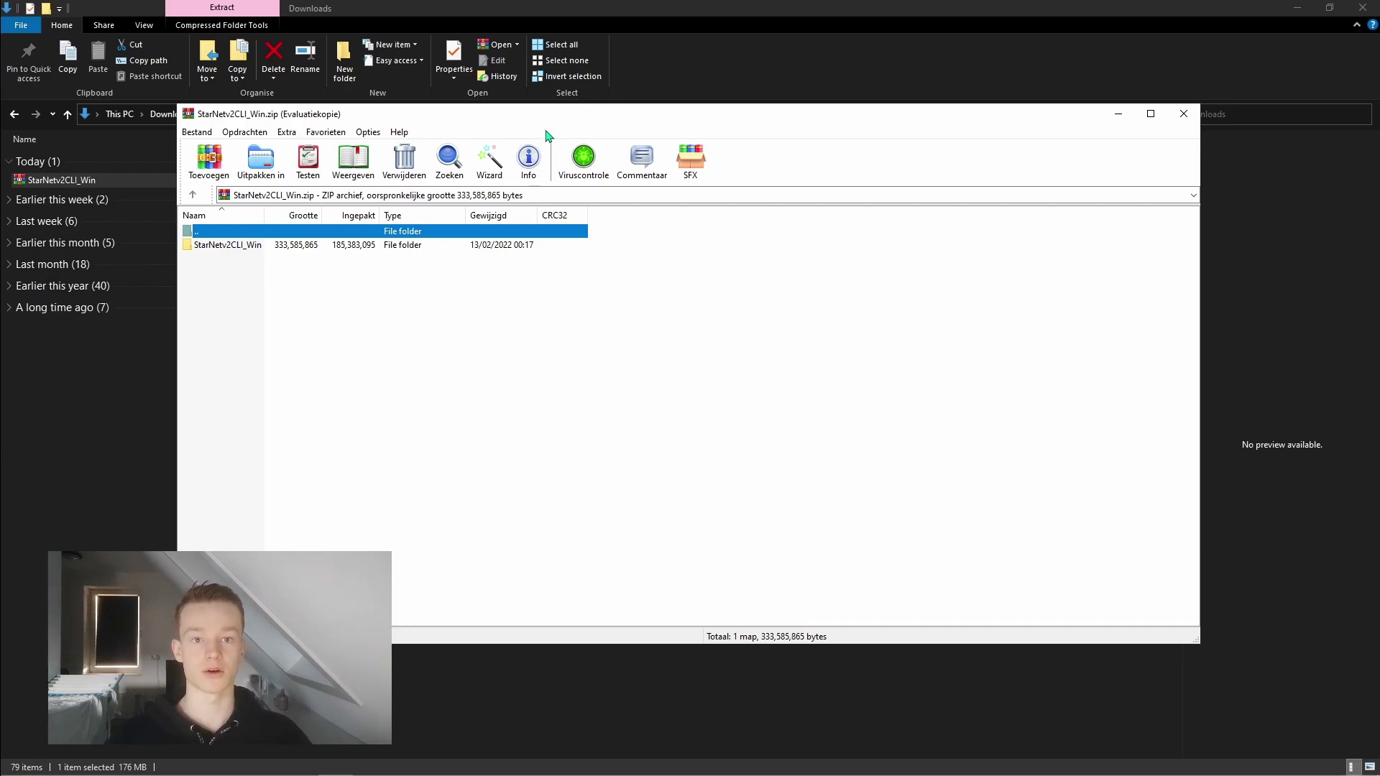
pyautogui.click(425, 300)
pyautogui.click(262, 162)
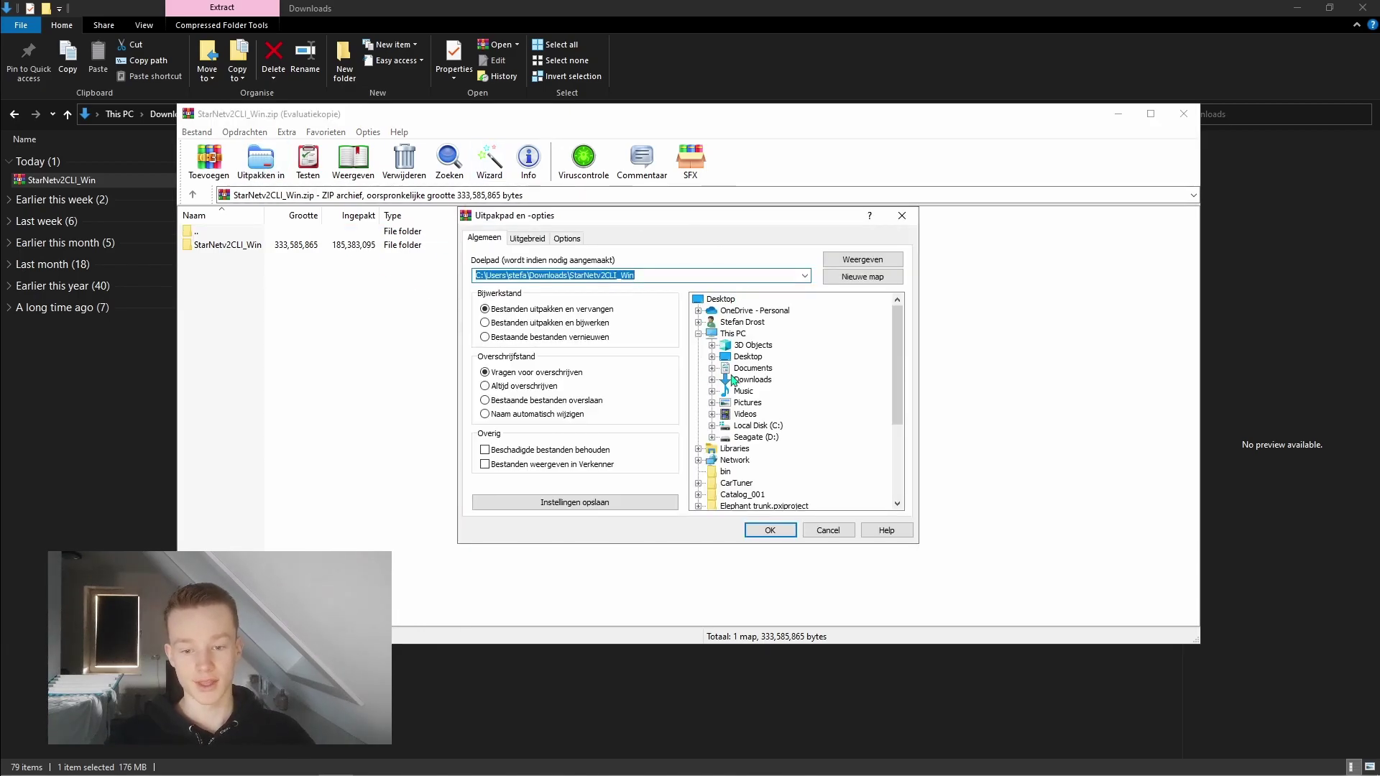
pyautogui.click(713, 437)
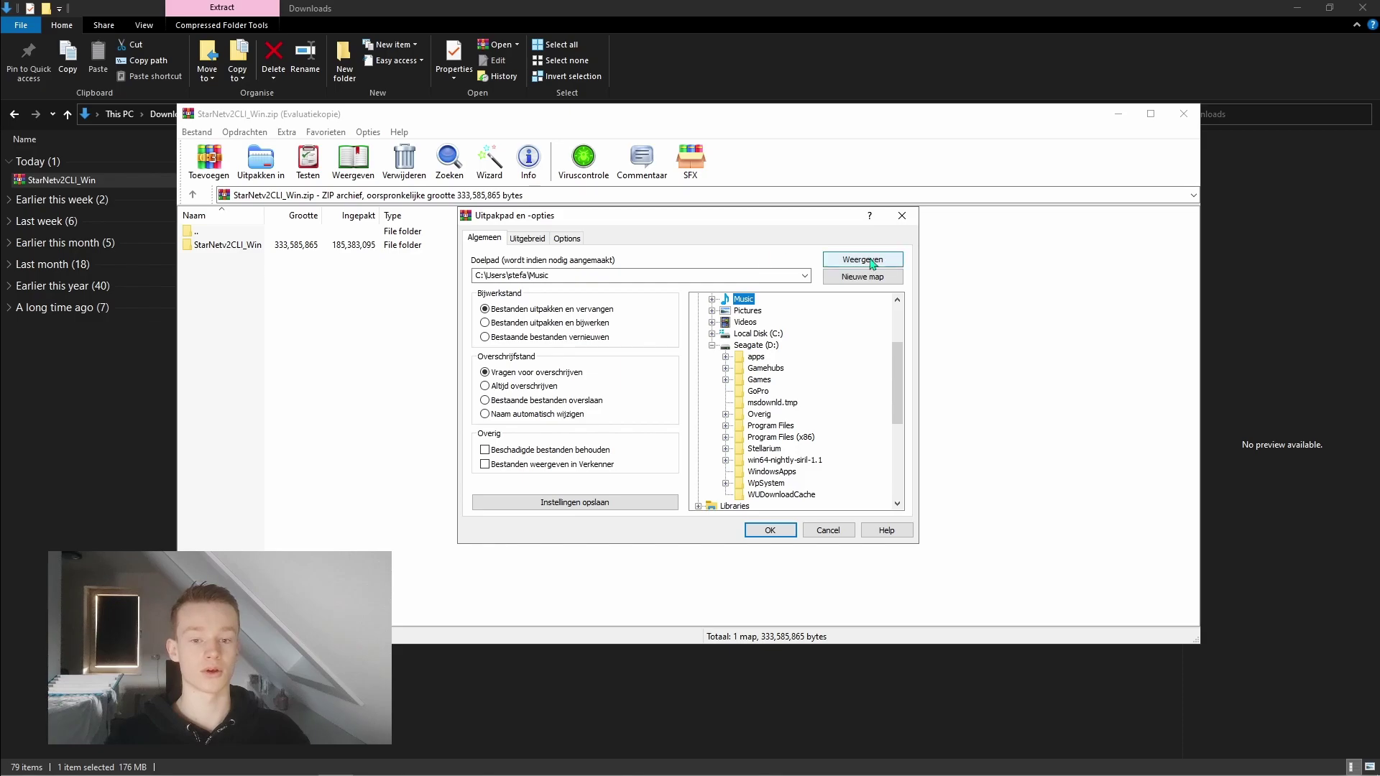
pyautogui.click(758, 346)
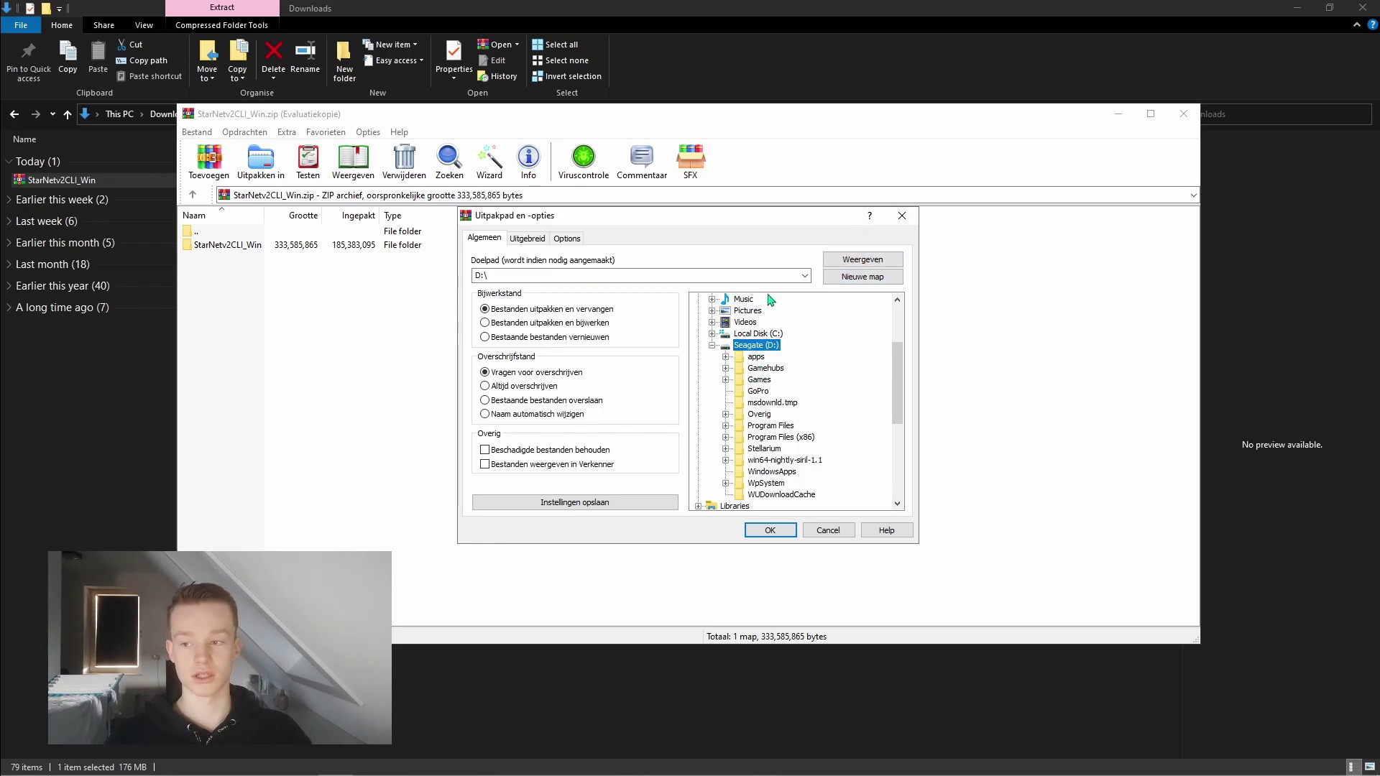
pyautogui.click(765, 531)
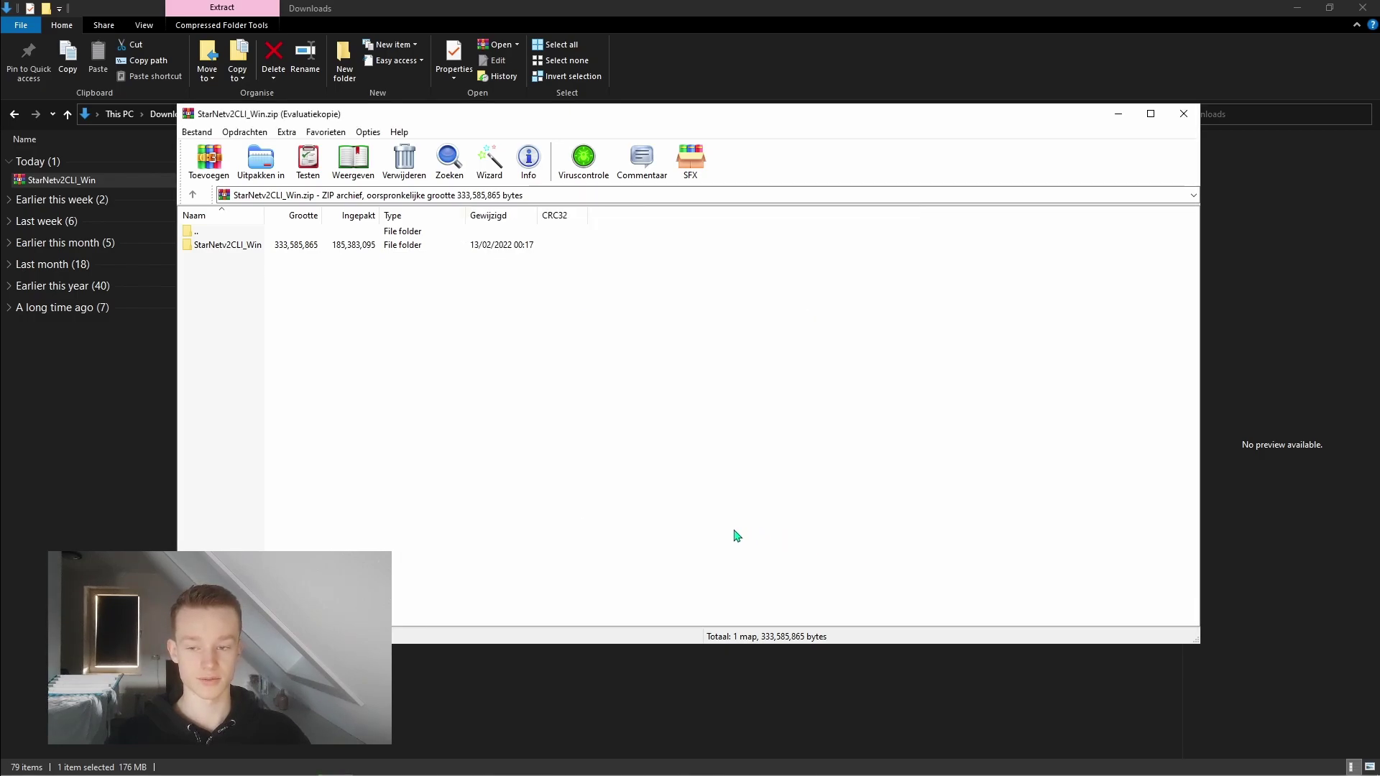
pyautogui.click(1118, 113)
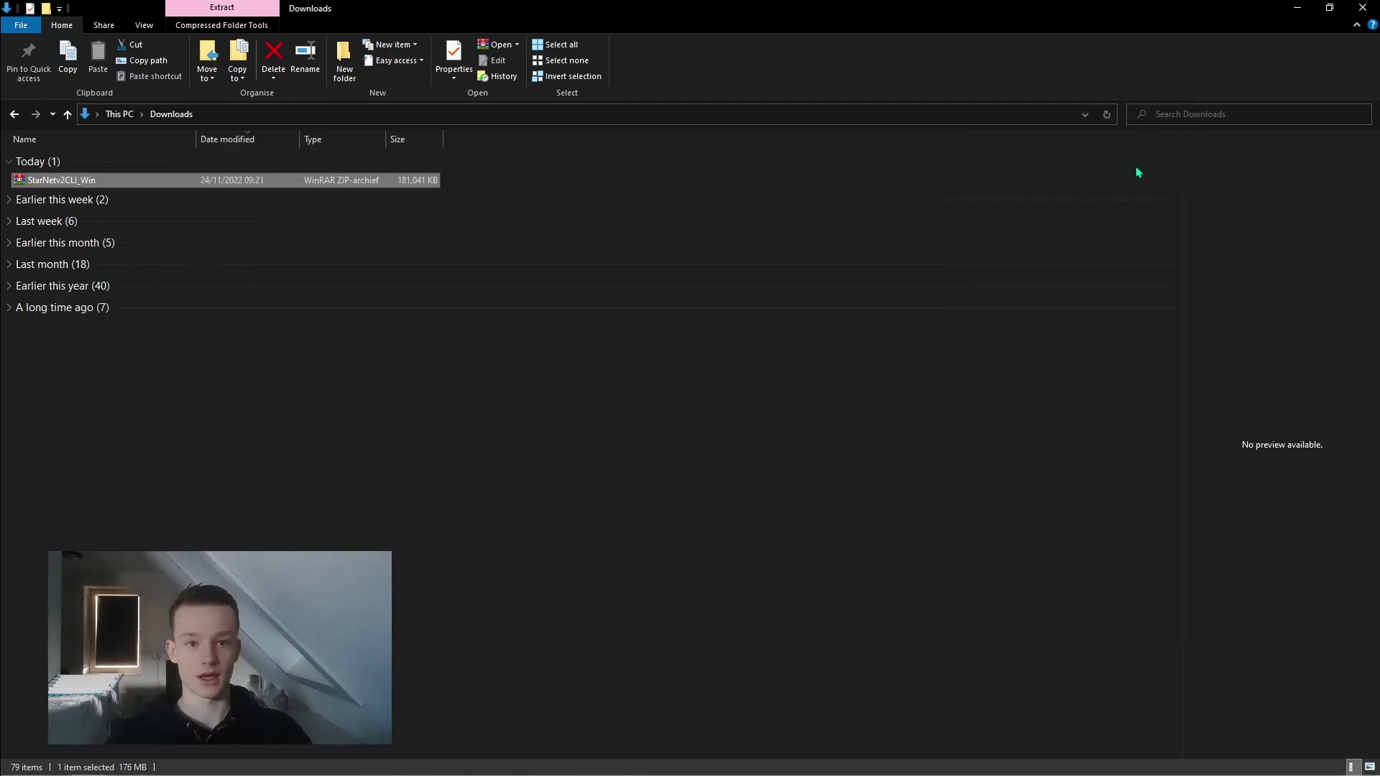
# Step: Browse to the extracted StarNetv2CLI_Win folder on the Seagate (D:) drive
pyautogui.click(778, 430)
pyautogui.click(127, 120)
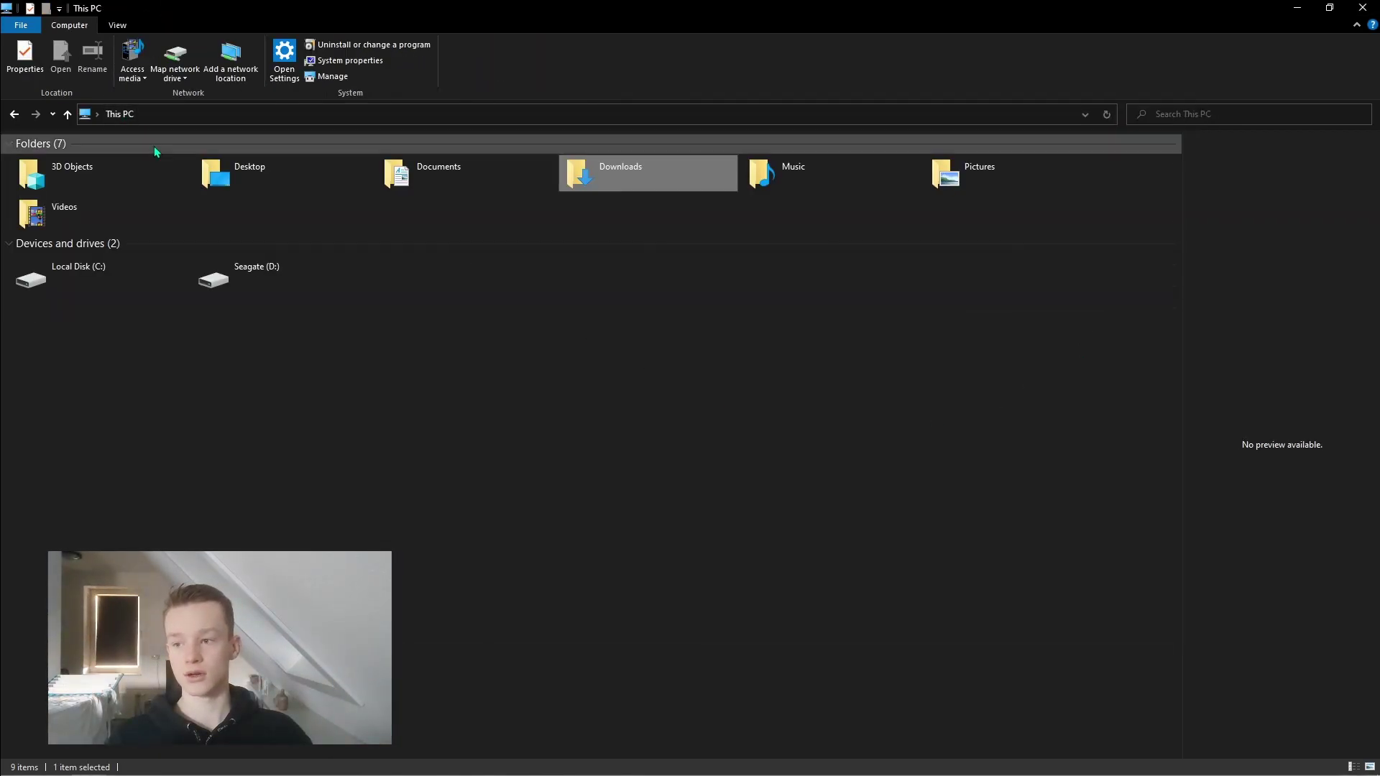
pyautogui.doubleClick(292, 286)
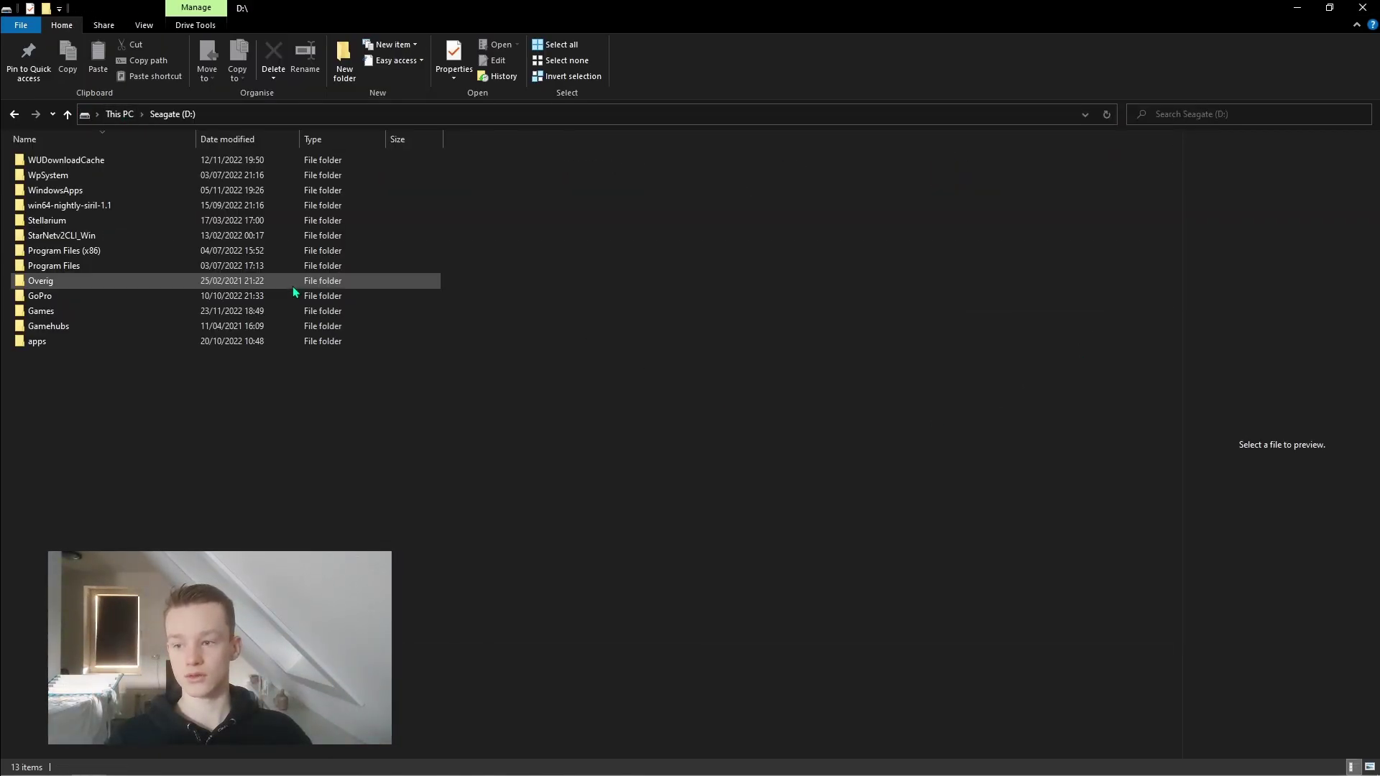
pyautogui.doubleClick(85, 235)
pyautogui.click(85, 252)
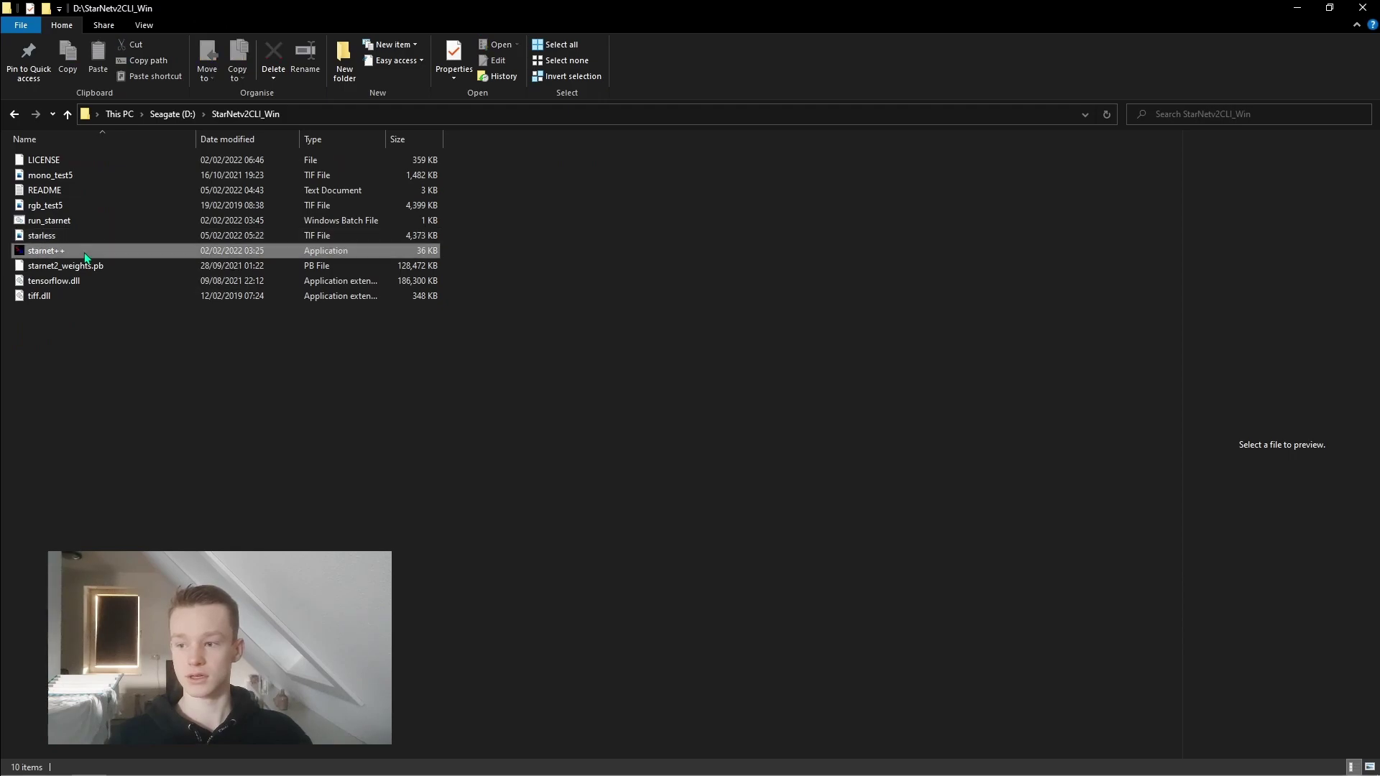
pyautogui.click(92, 392)
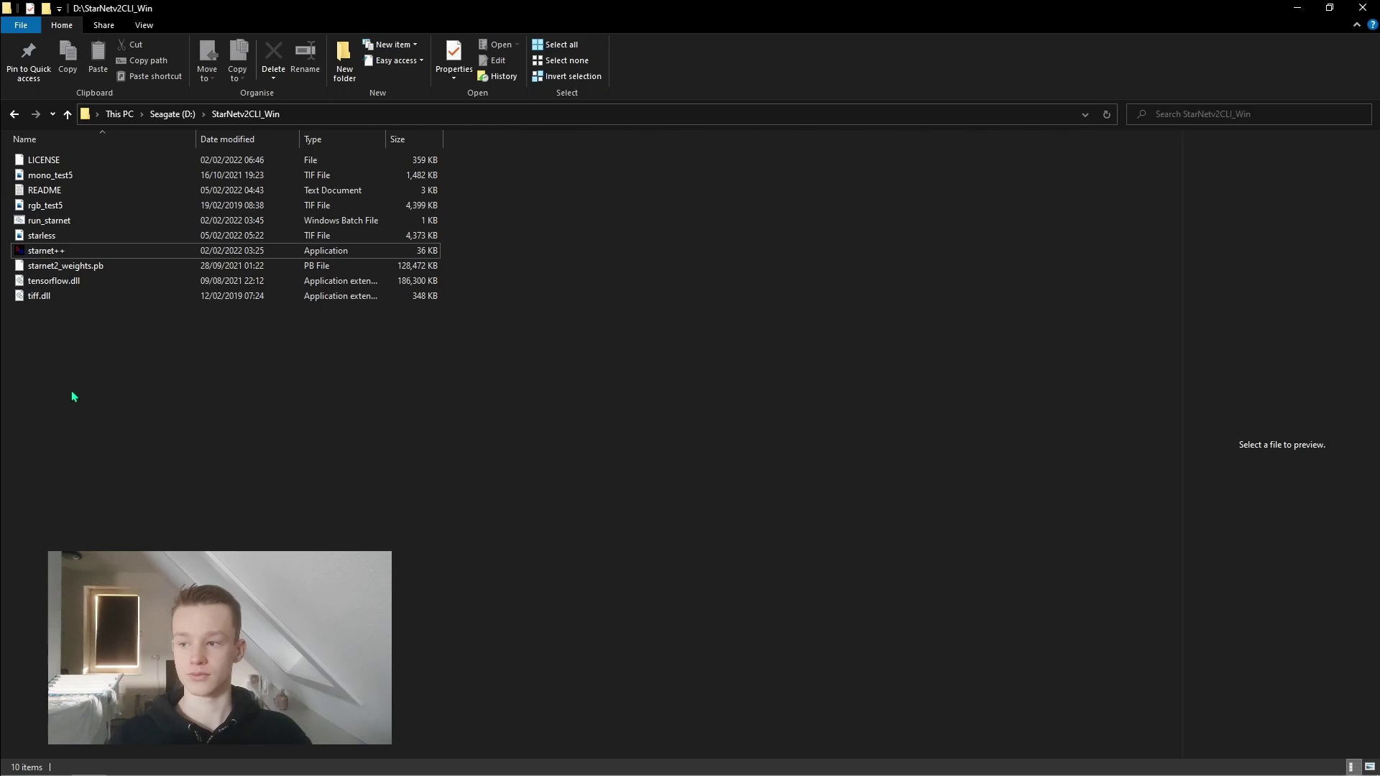
# Step: Test StarNet by running starnet++ on the rgb_test5 TIF file
pyautogui.click(72, 208)
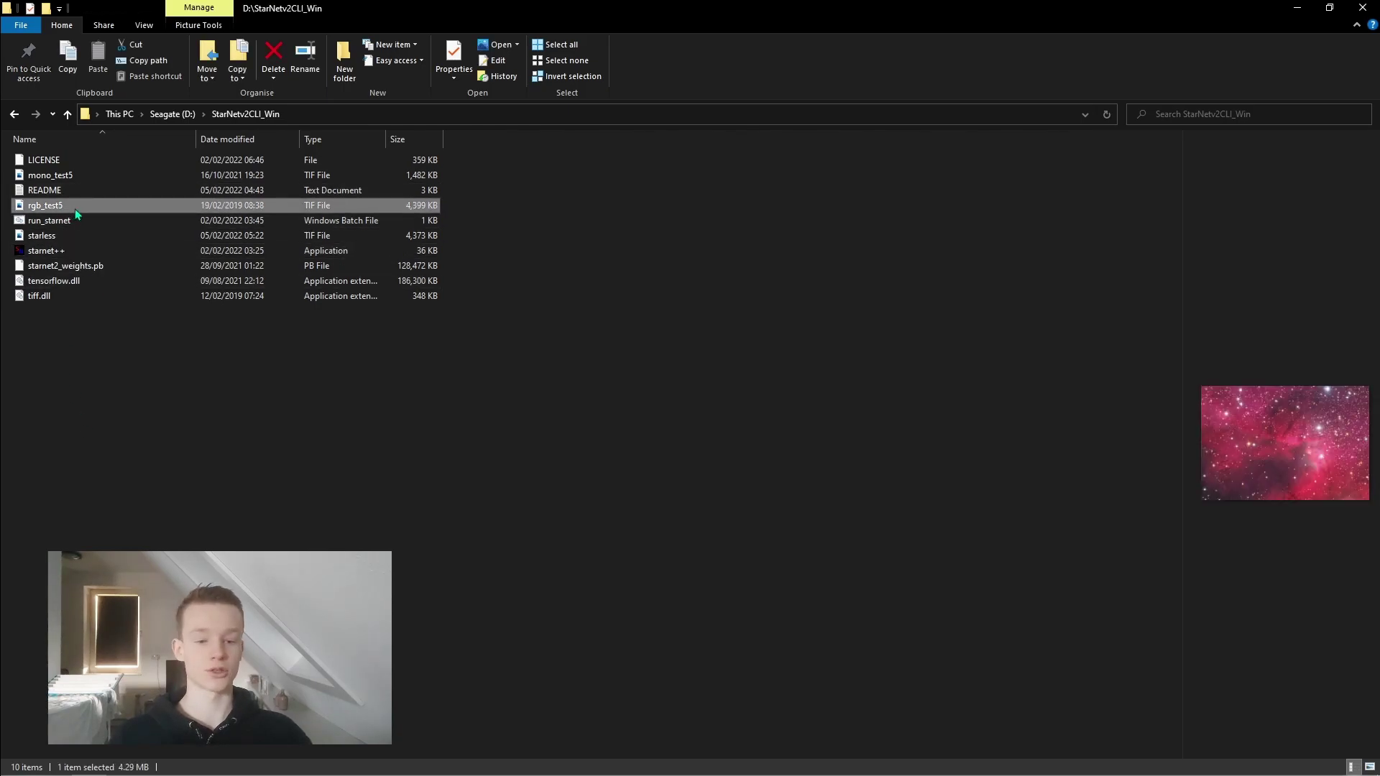
pyautogui.moveTo(81, 209); pyautogui.dragTo(79, 251)
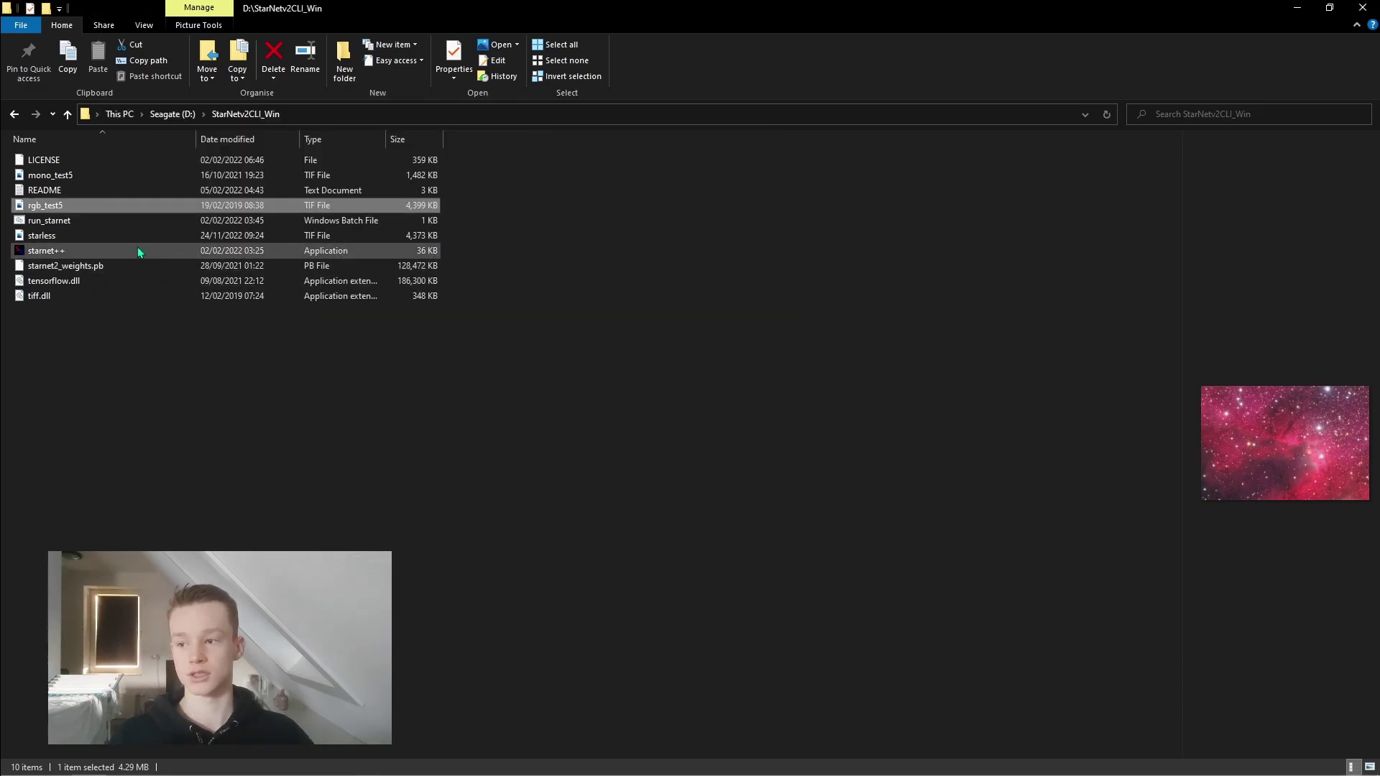
# Step: View the starless test image and delete it from the StarNetv2CLI_Win folder
pyautogui.doubleClick(122, 236)
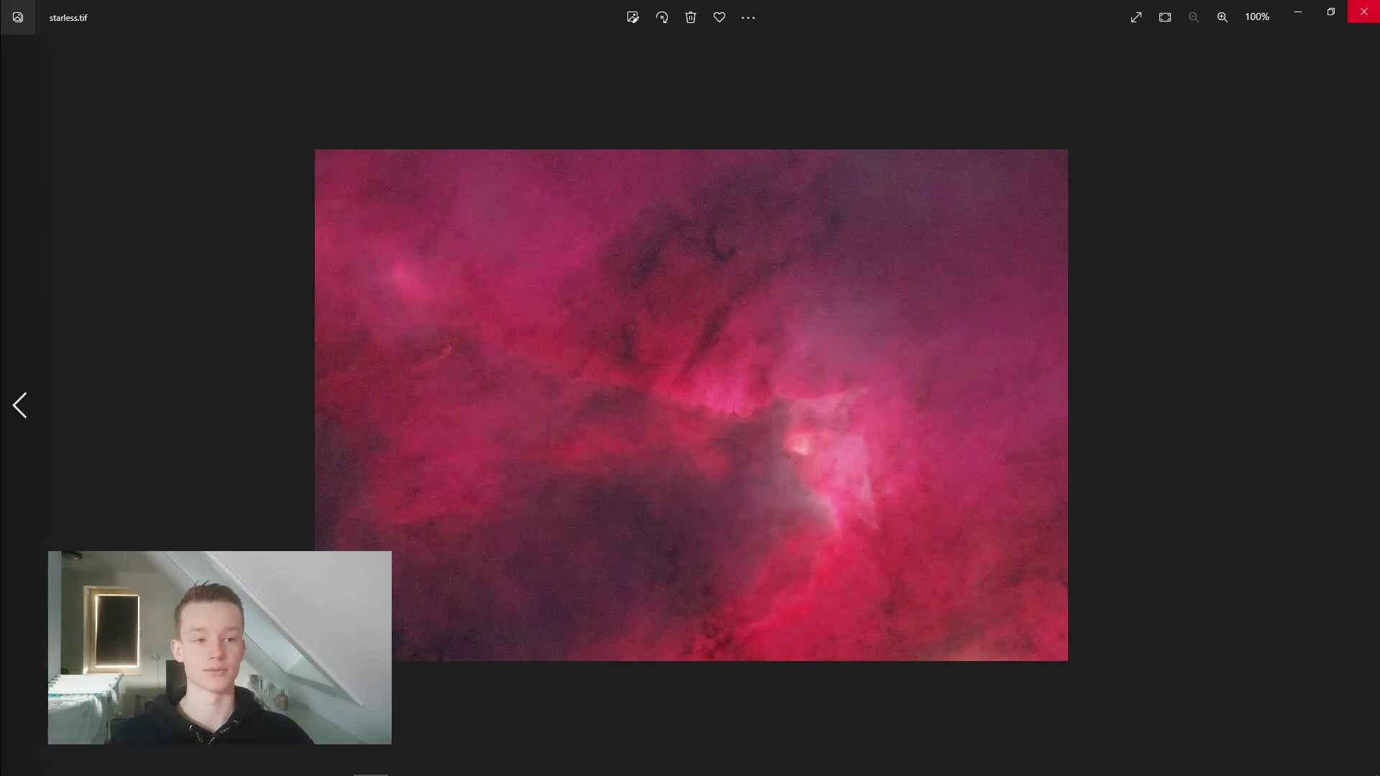
pyautogui.click(1363, 11)
pyautogui.press('Delete')
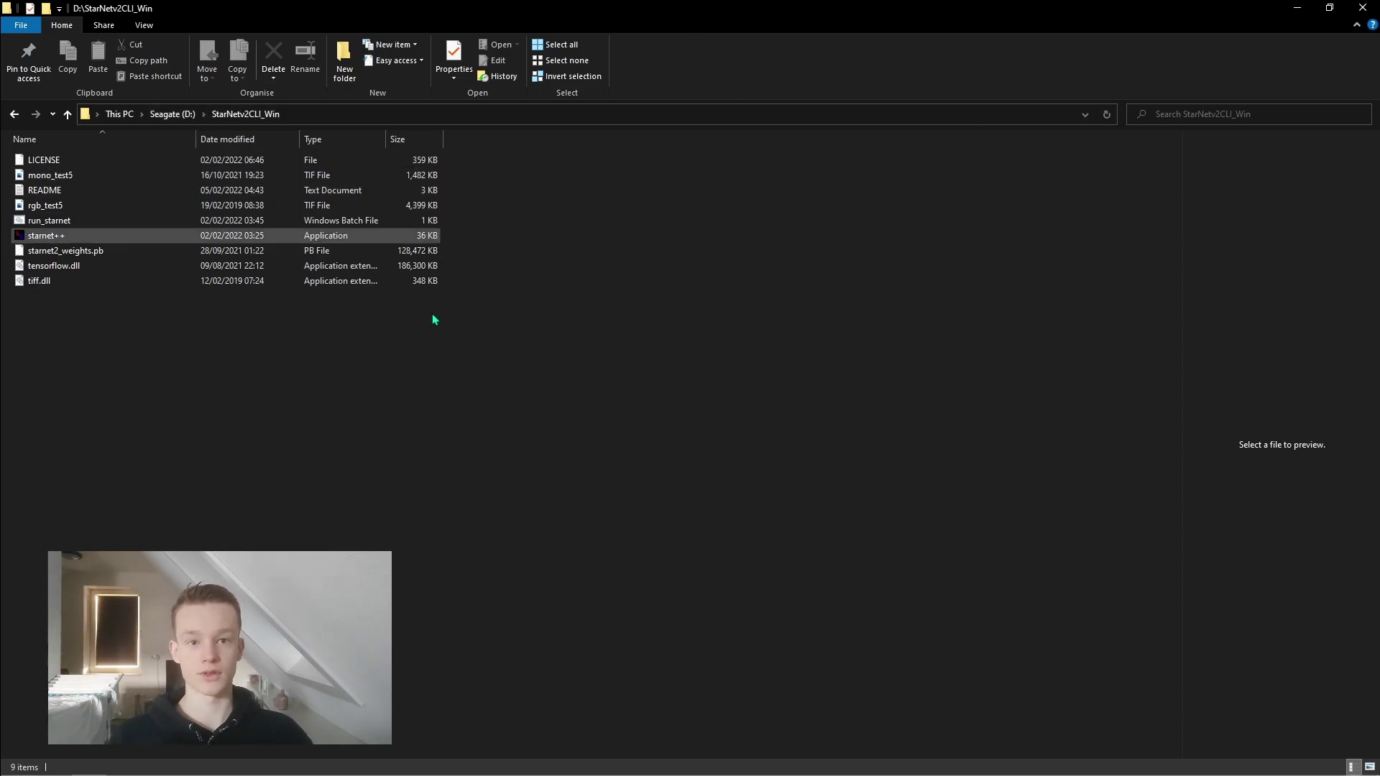
# Step: Switch to Siril and open the Miscellaneous section of its preferences
pyautogui.click(1297, 9)
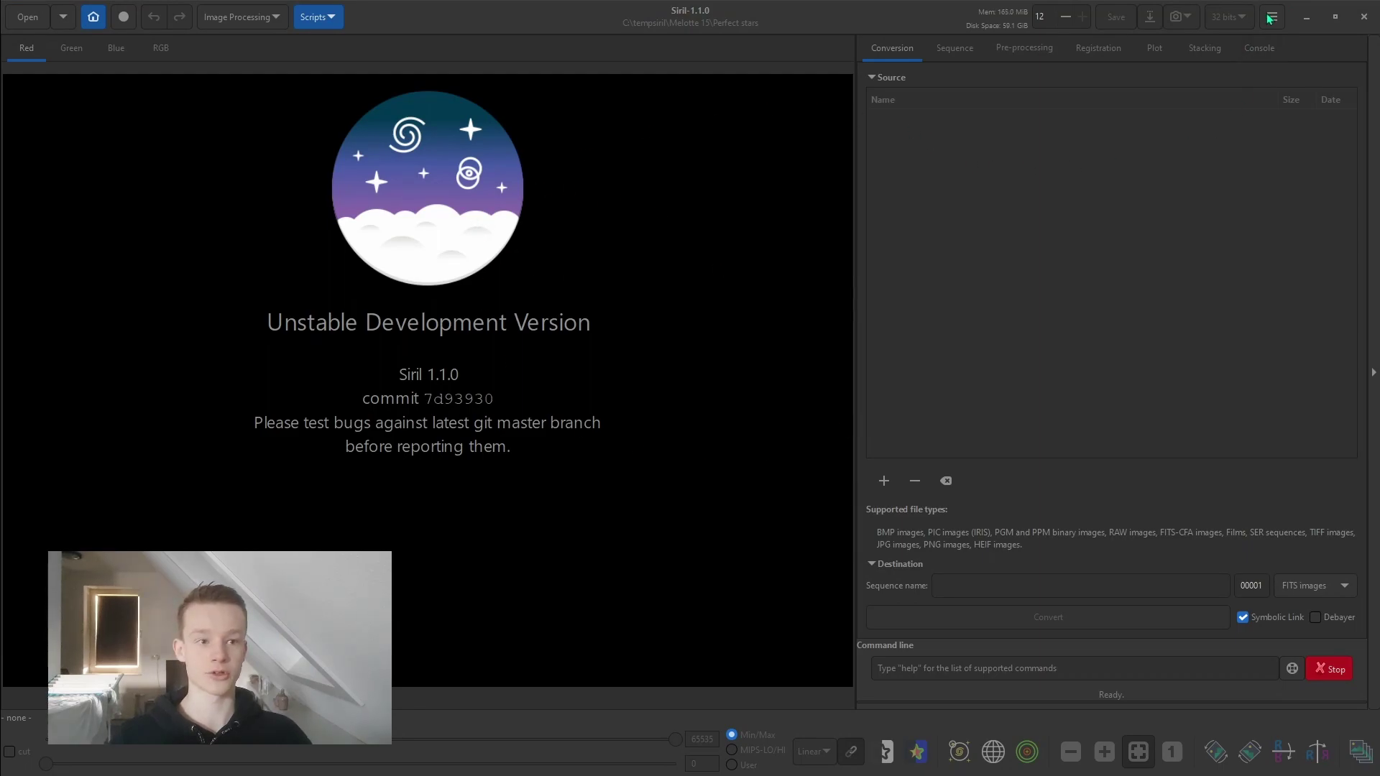
pyautogui.click(1270, 19)
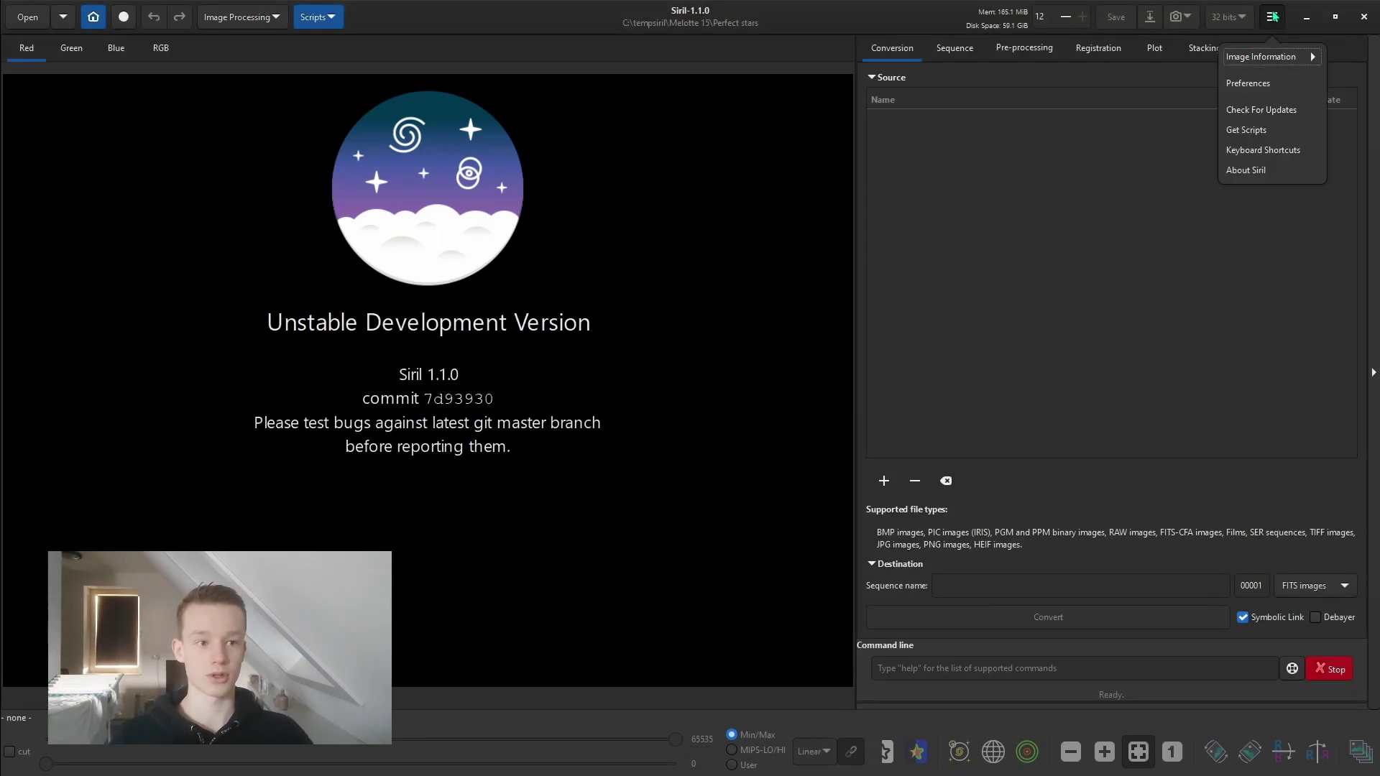
pyautogui.click(1251, 83)
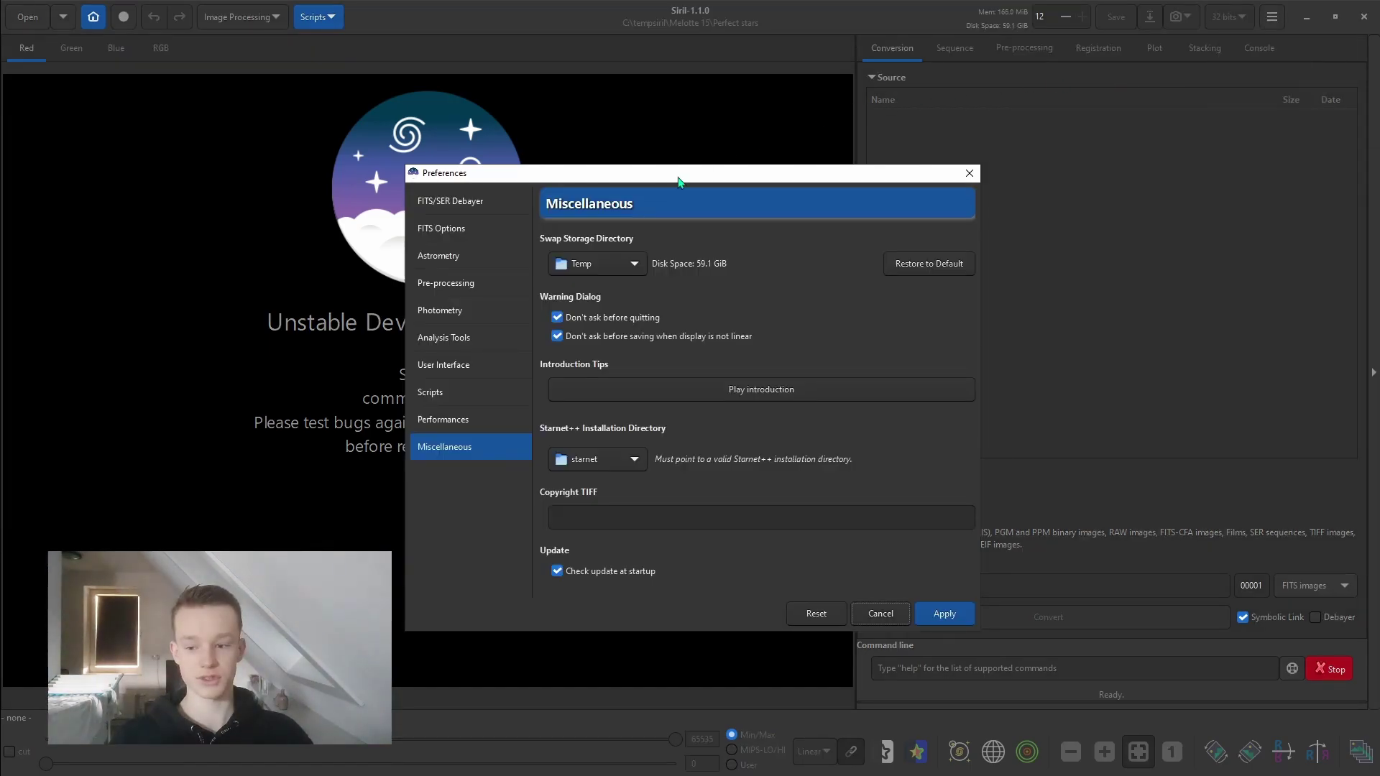
pyautogui.click(471, 202)
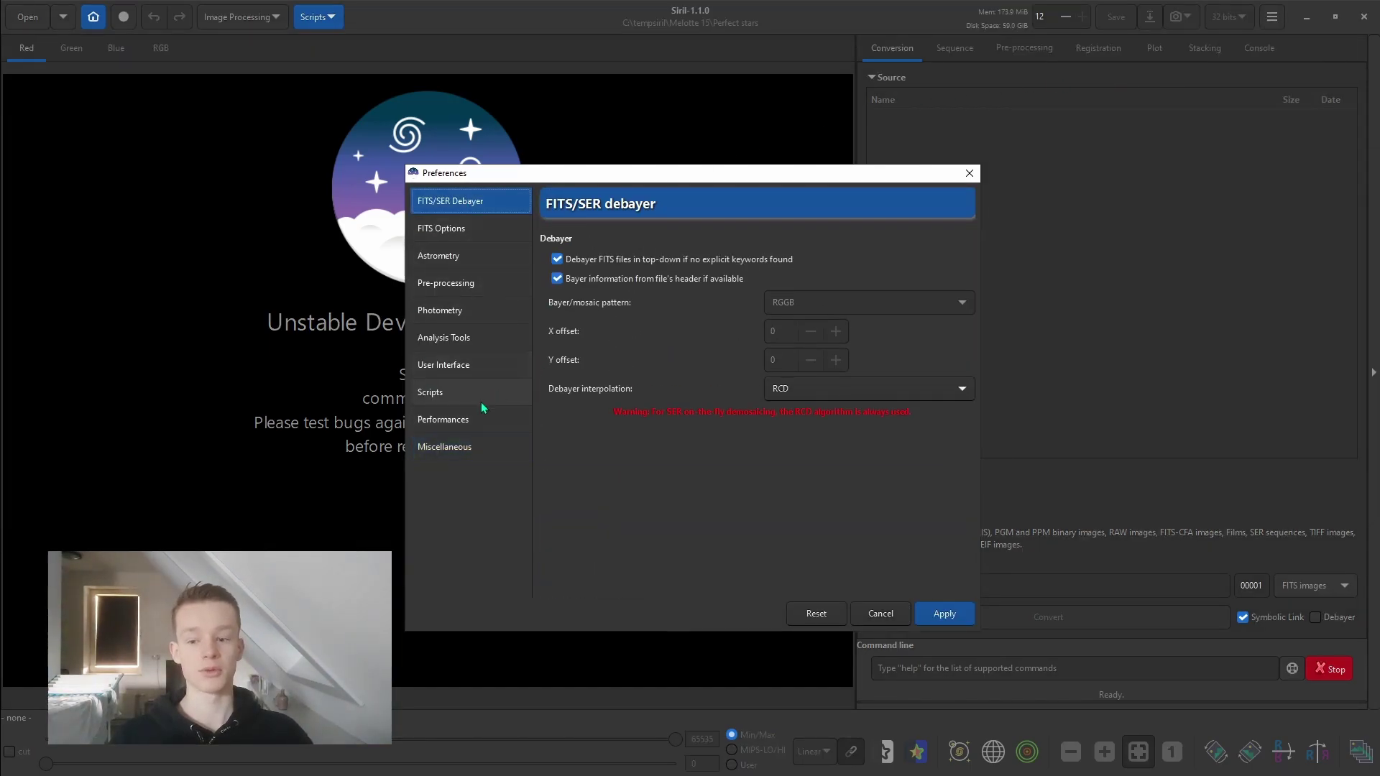
pyautogui.click(454, 451)
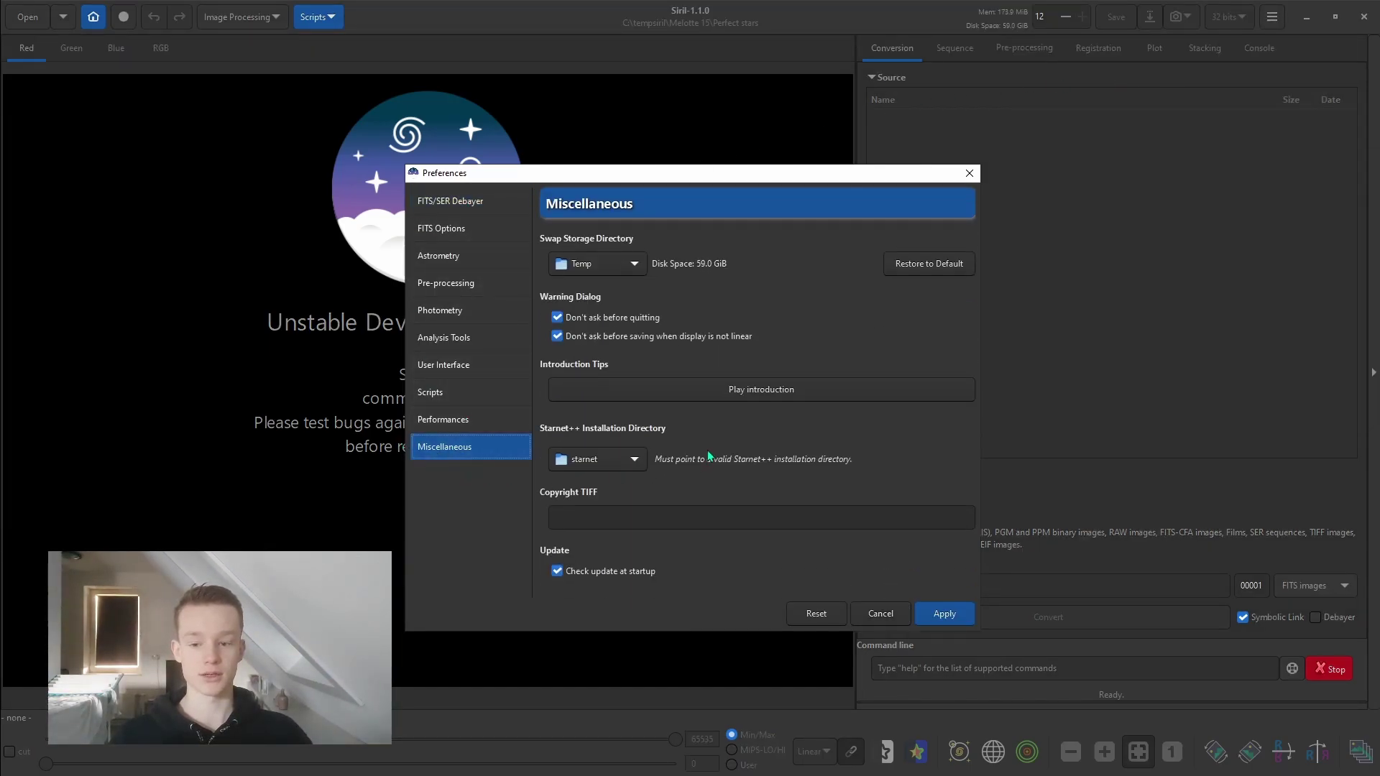
# Step: Set the Starnet++ installation directory to the StarNetv2CLI_Win folder on Seagate (D:) and apply the preferences
pyautogui.click(604, 460)
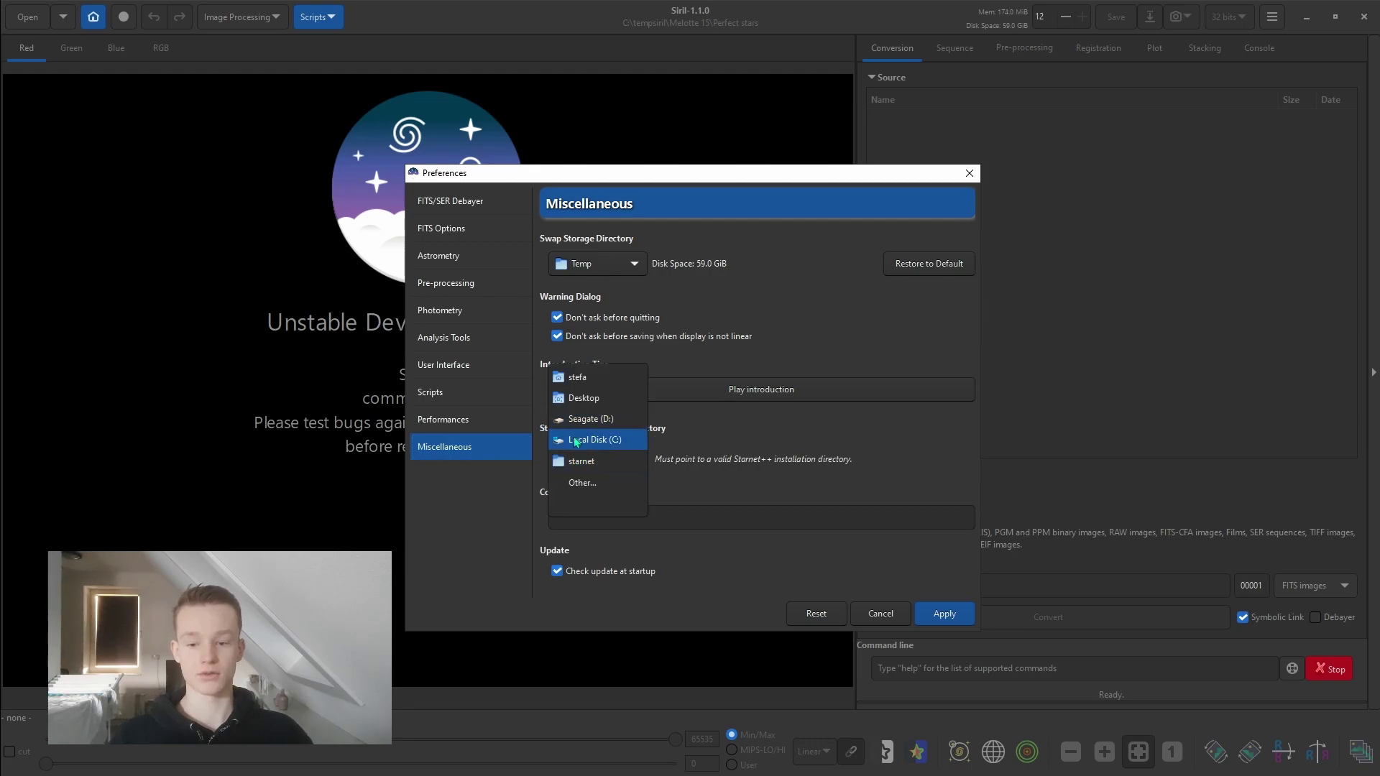
pyautogui.click(600, 419)
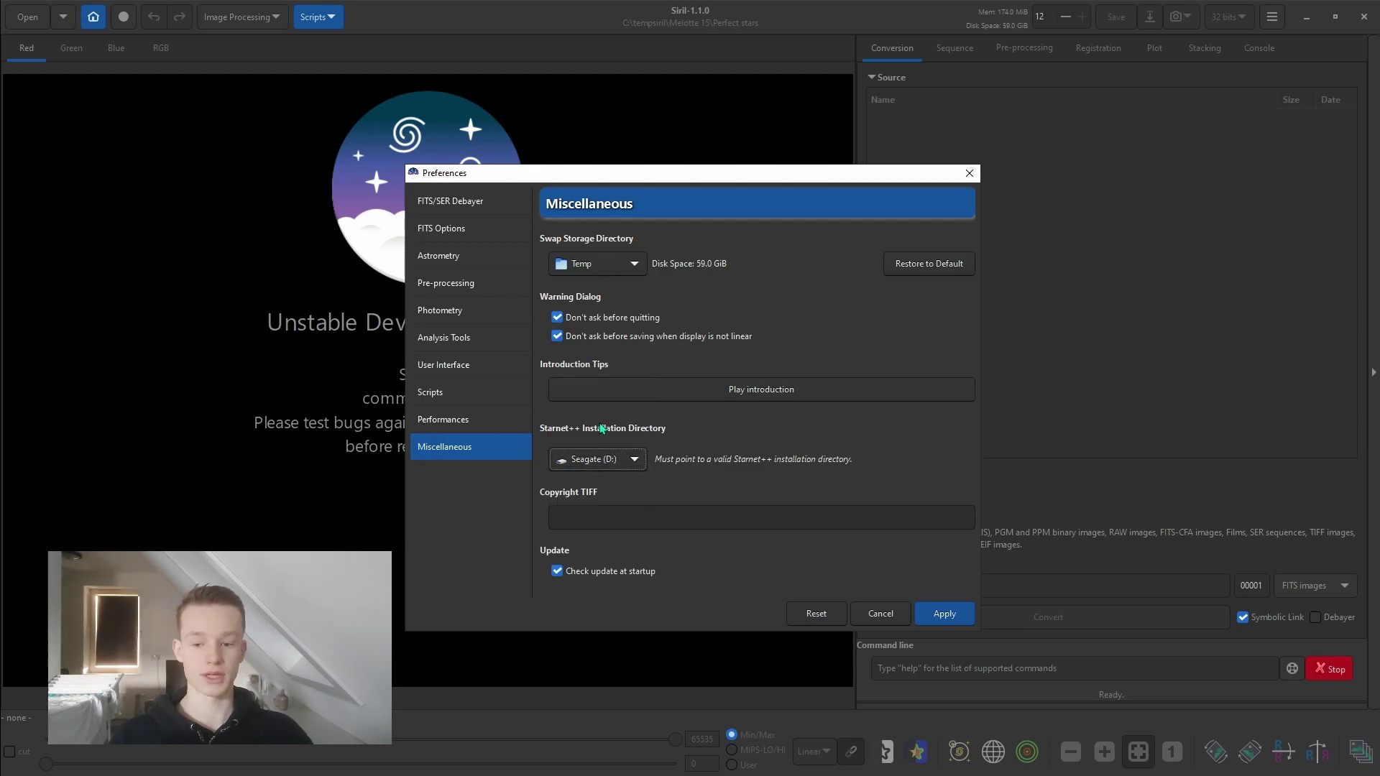
pyautogui.click(605, 460)
pyautogui.click(587, 527)
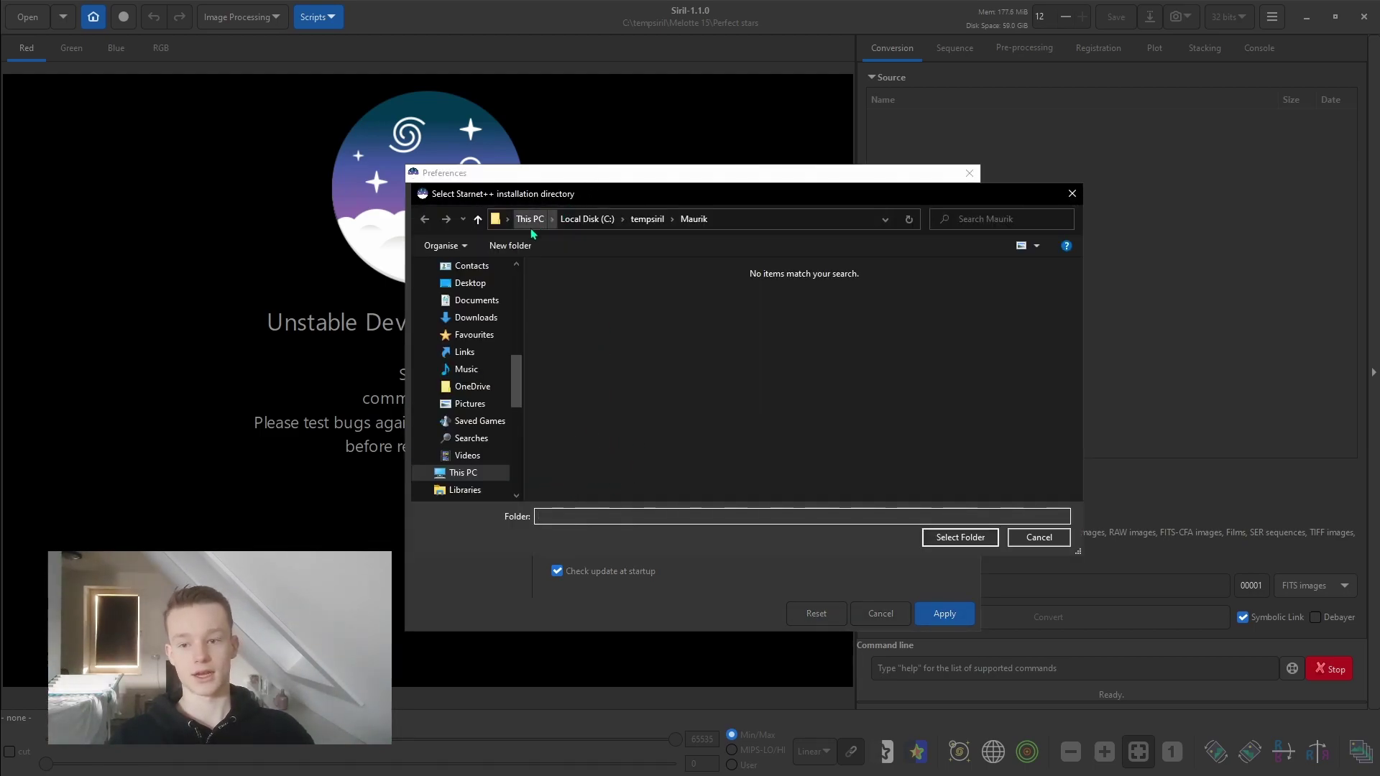
pyautogui.click(530, 219)
pyautogui.doubleClick(791, 440)
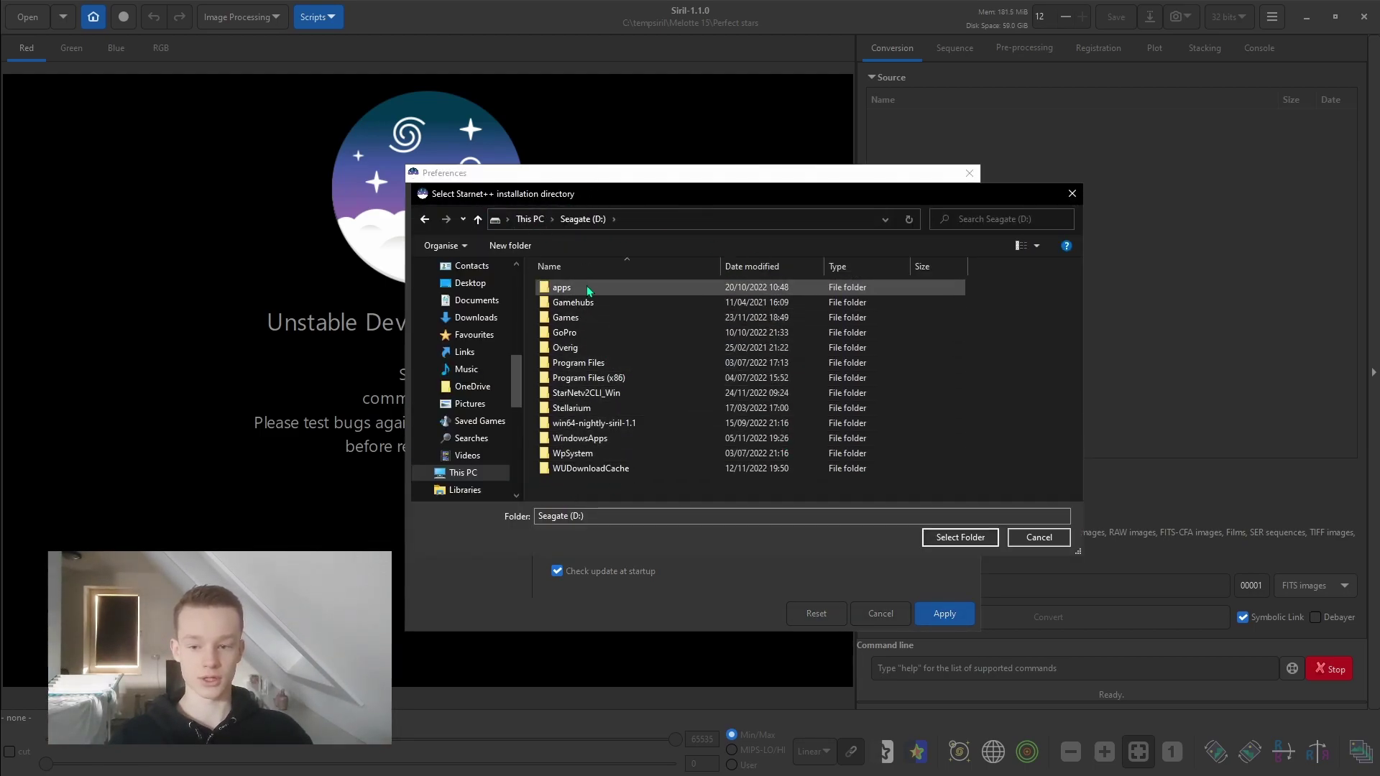
pyautogui.doubleClick(585, 393)
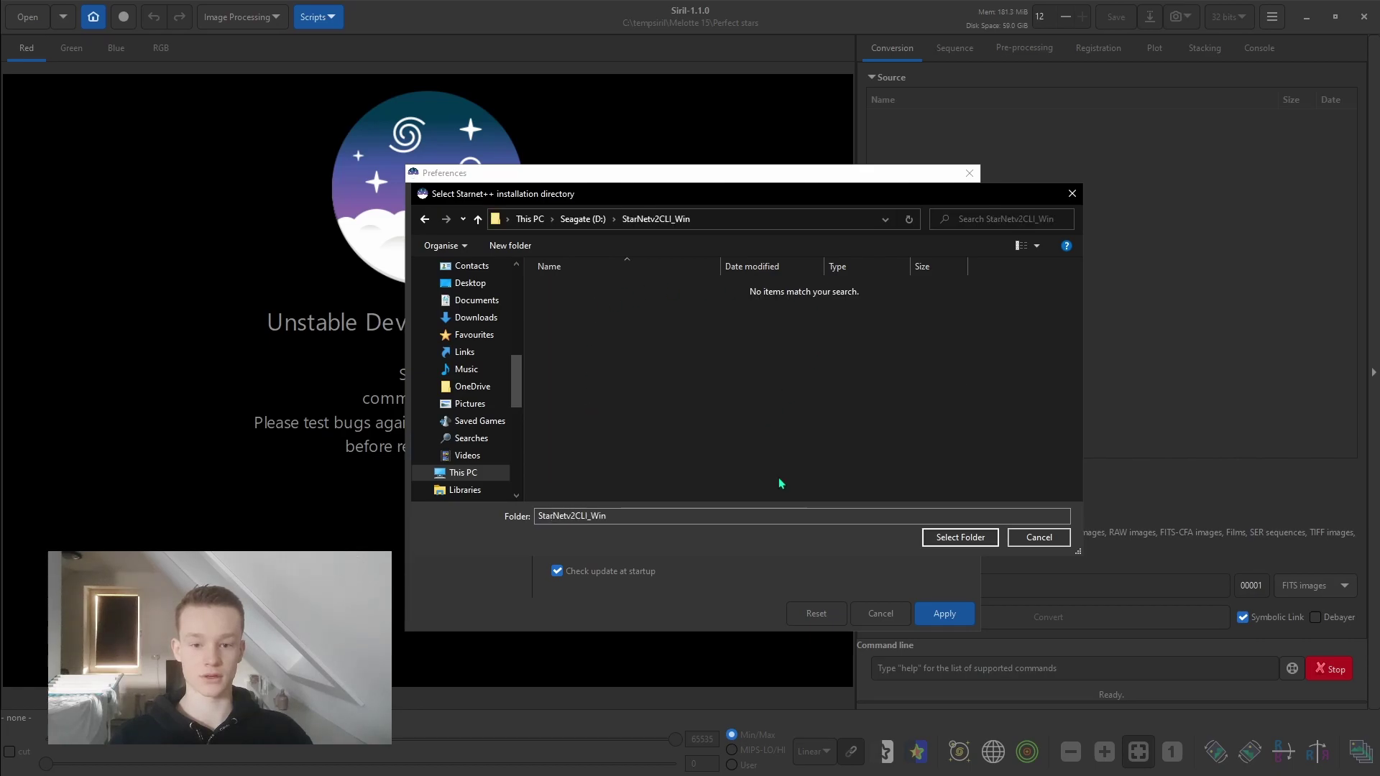
pyautogui.click(960, 538)
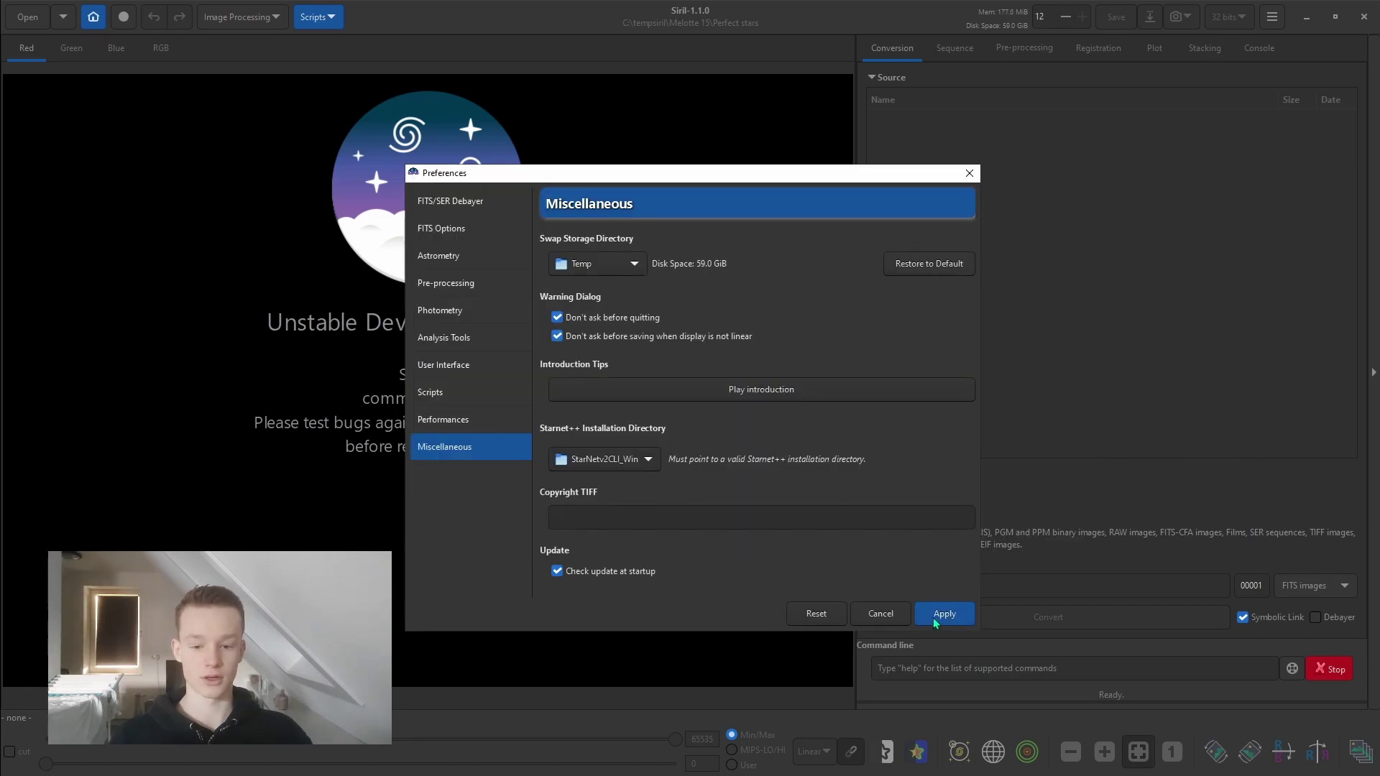
pyautogui.click(944, 615)
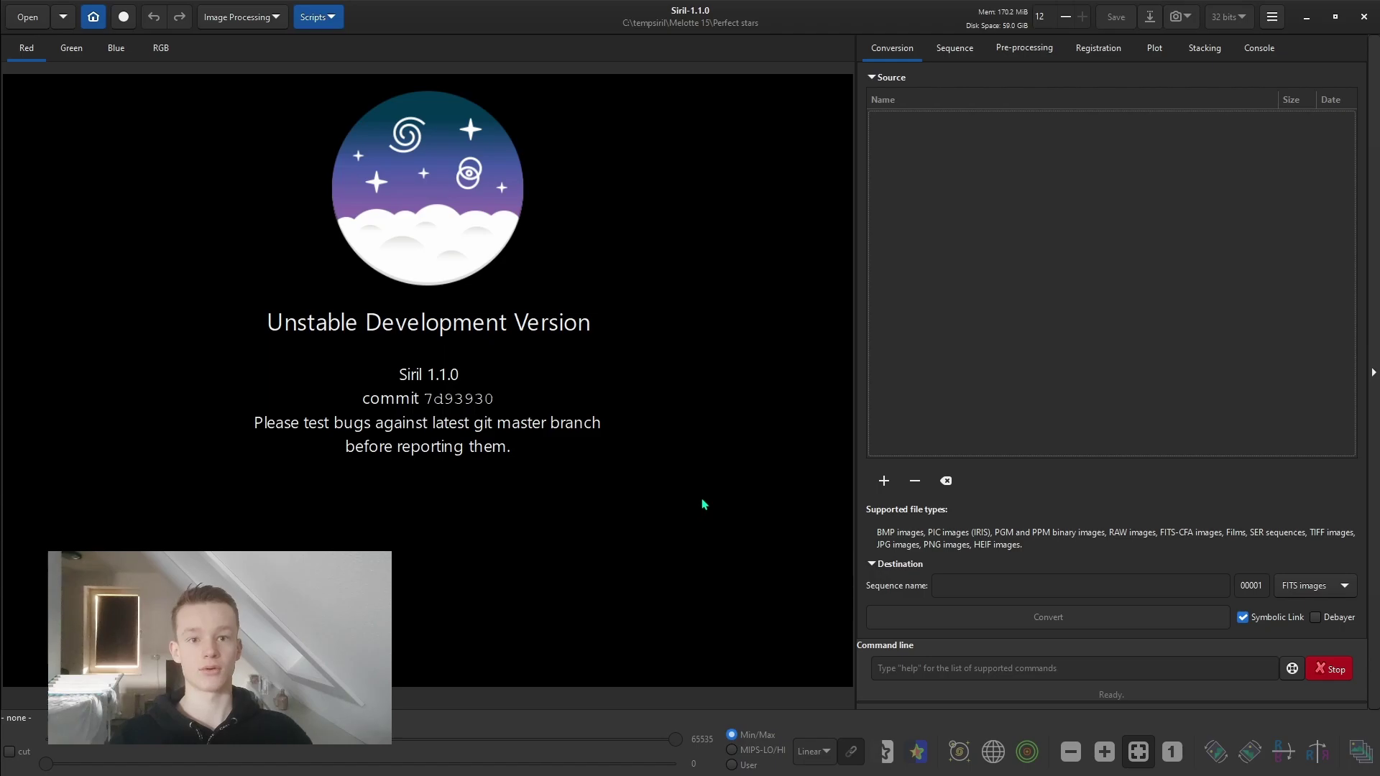
# Step: Open Composite.fit from the Perfect stars folder and set its display mode to AutoStretch
pyautogui.click(19, 22)
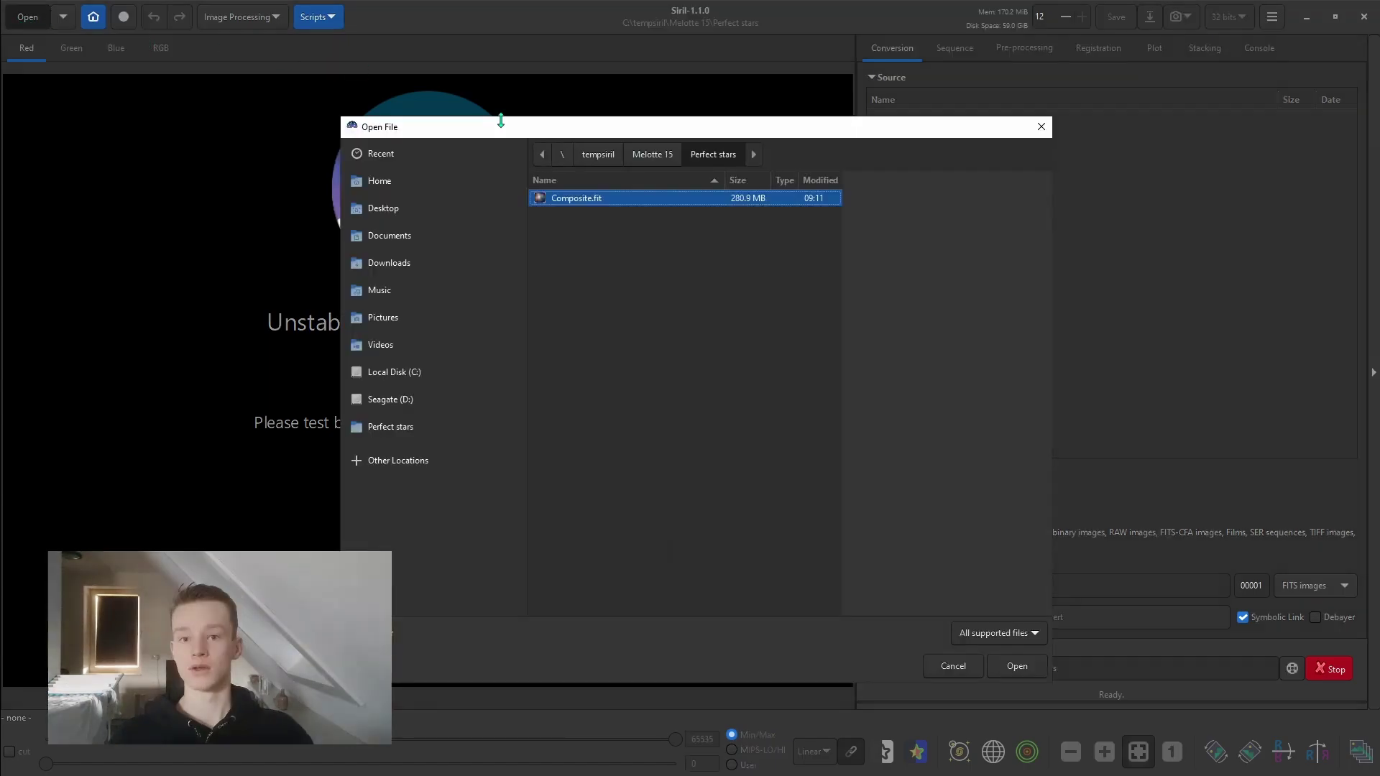
pyautogui.doubleClick(671, 203)
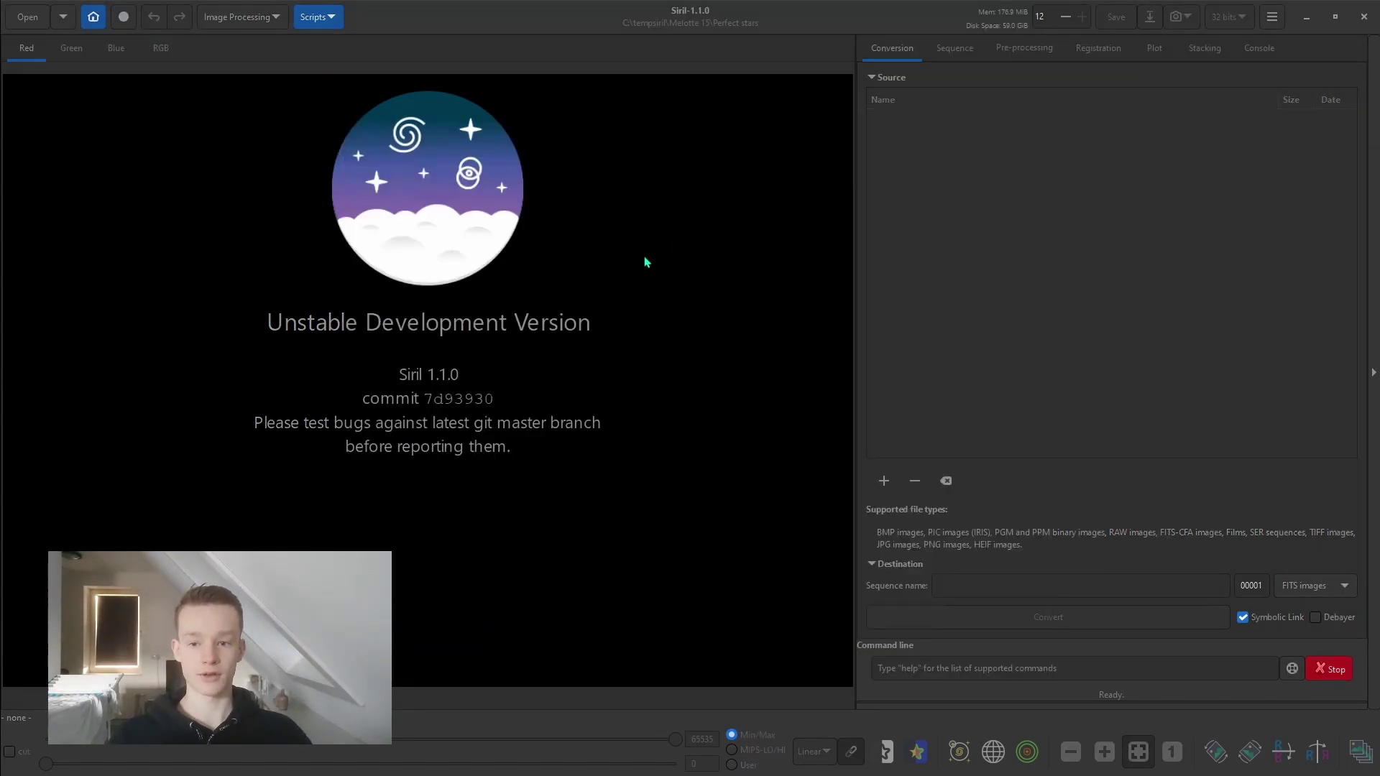
pyautogui.click(814, 751)
pyautogui.click(830, 693)
# Step: Open the Starnet++ Star Removal settings for the composite and move the dialog clear of the image
pyautogui.click(240, 17)
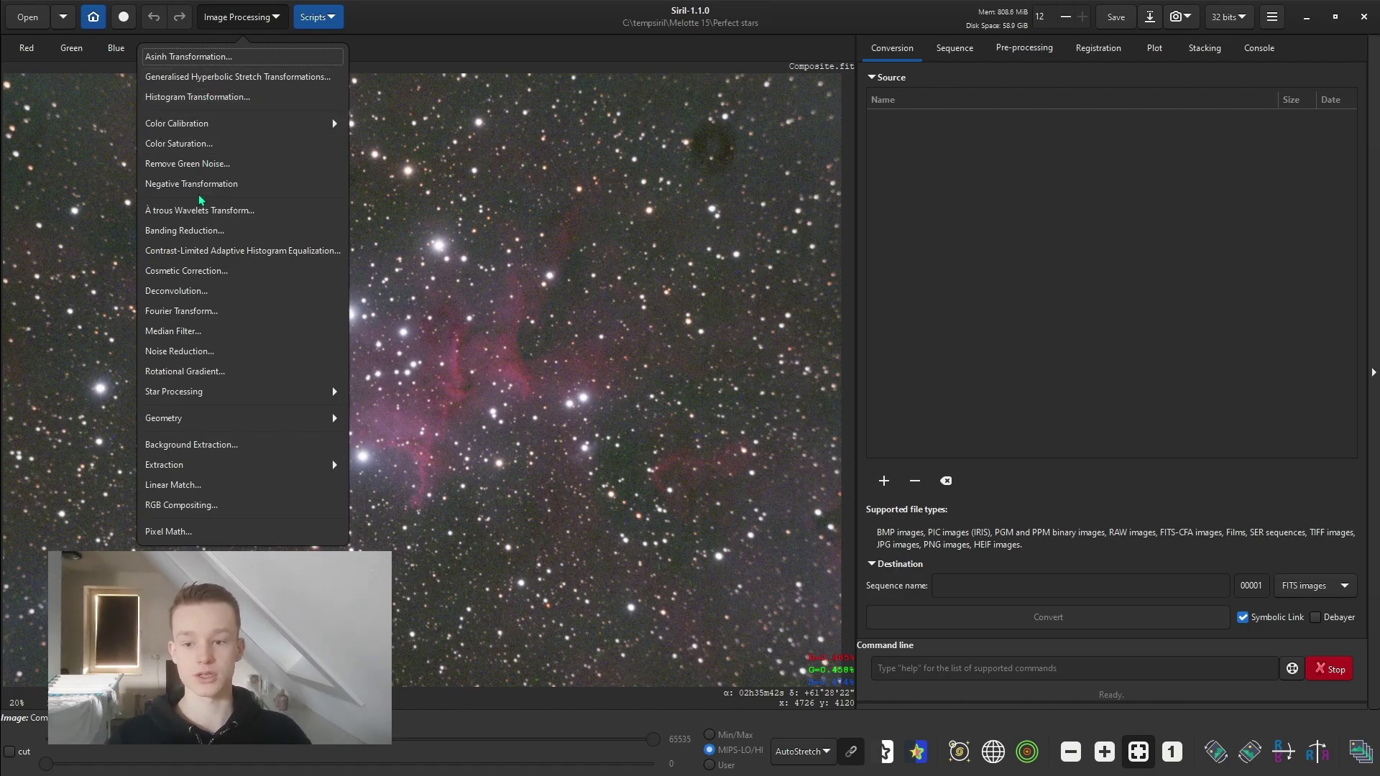
pyautogui.click(183, 392)
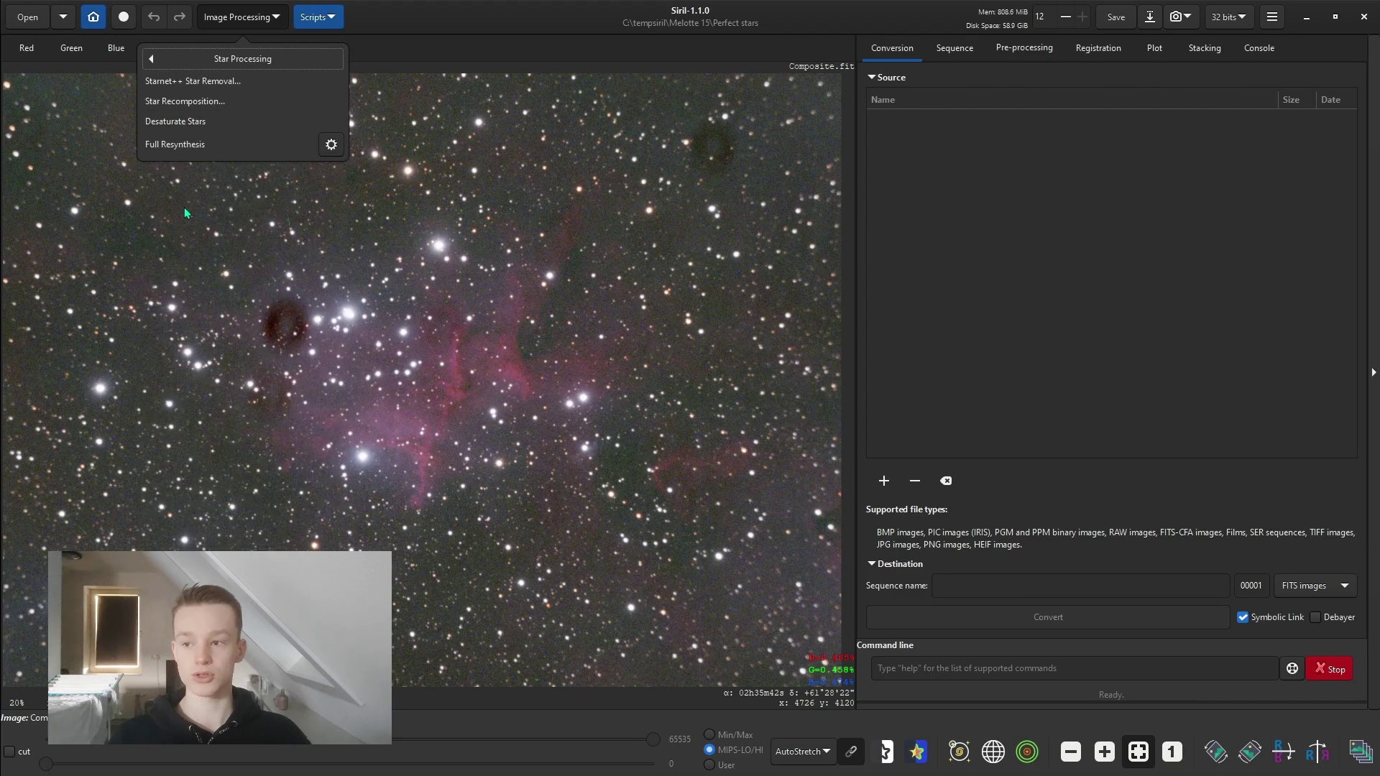
pyautogui.click(184, 84)
pyautogui.moveTo(609, 331); pyautogui.dragTo(962, 266)
# Step: View the composite in Linear display mode, then return the display to AutoStretch
pyautogui.click(799, 751)
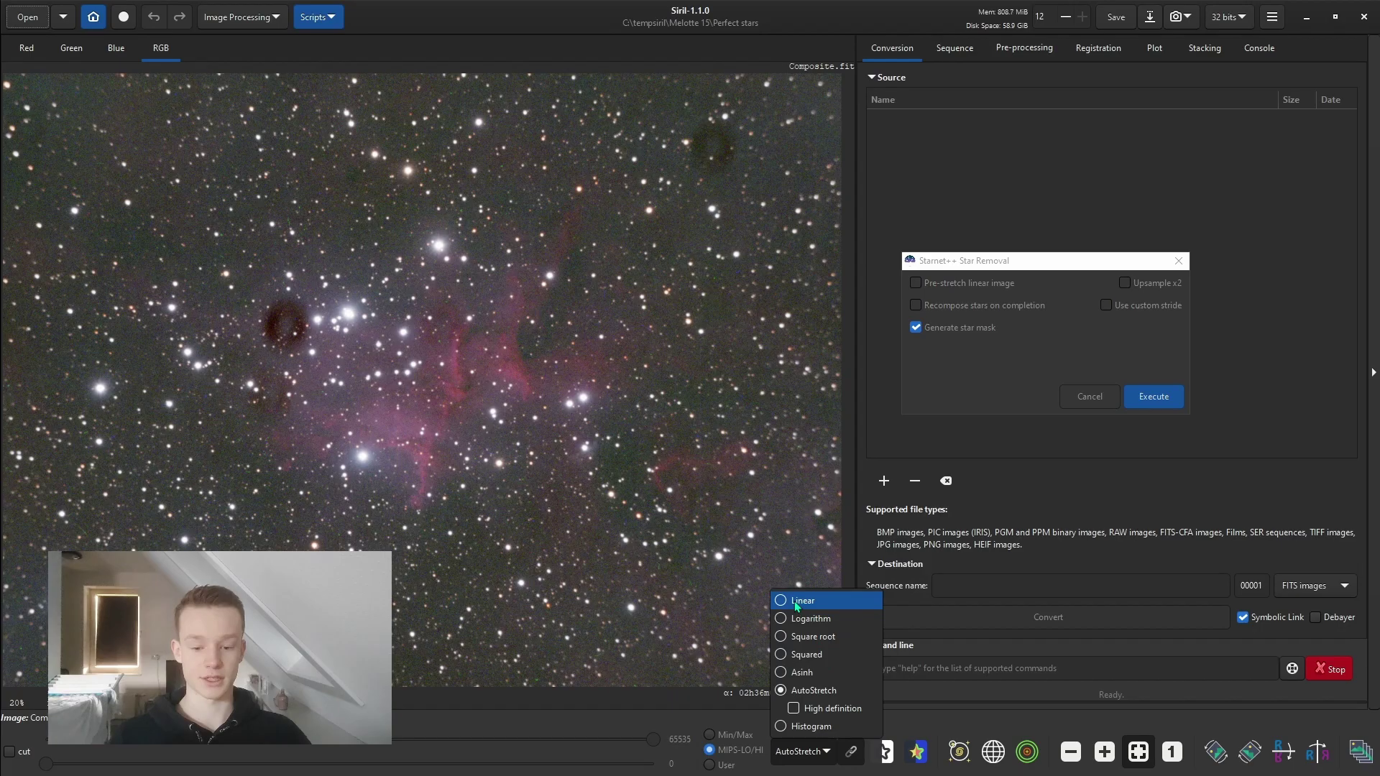
pyautogui.click(795, 600)
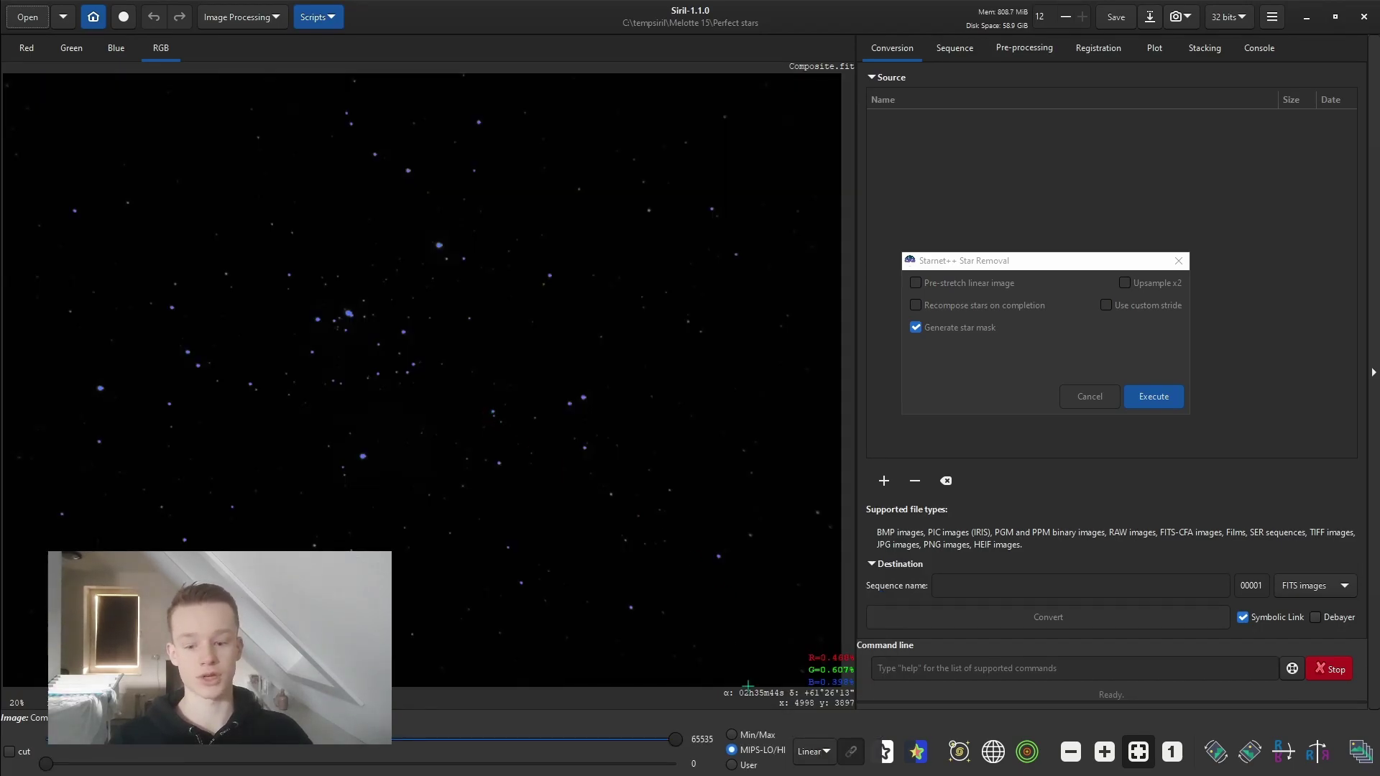
pyautogui.click(814, 751)
pyautogui.click(805, 690)
# Step: Run Starnet++ star removal with pre-stretching of the linear image enabled and star mask generation kept on
pyautogui.click(917, 284)
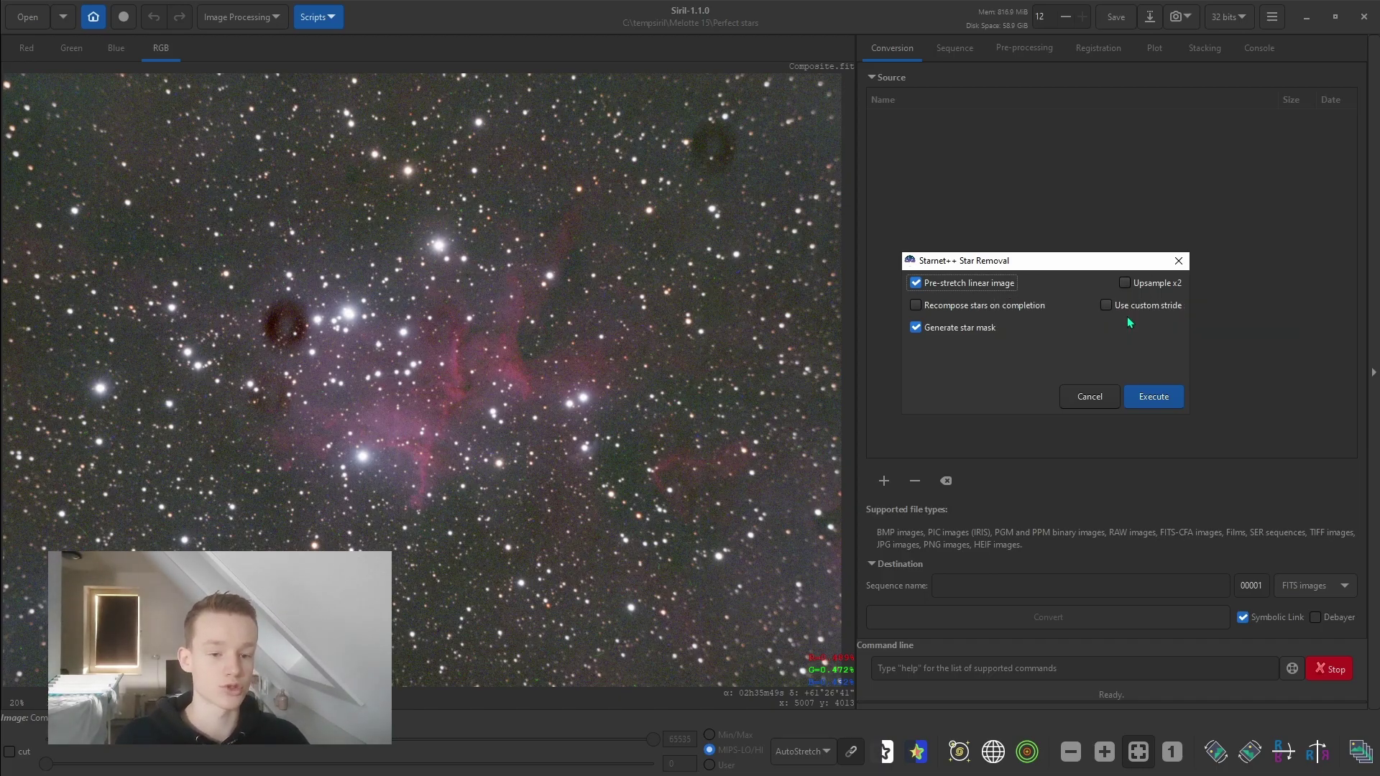
pyautogui.moveTo(1150, 315)
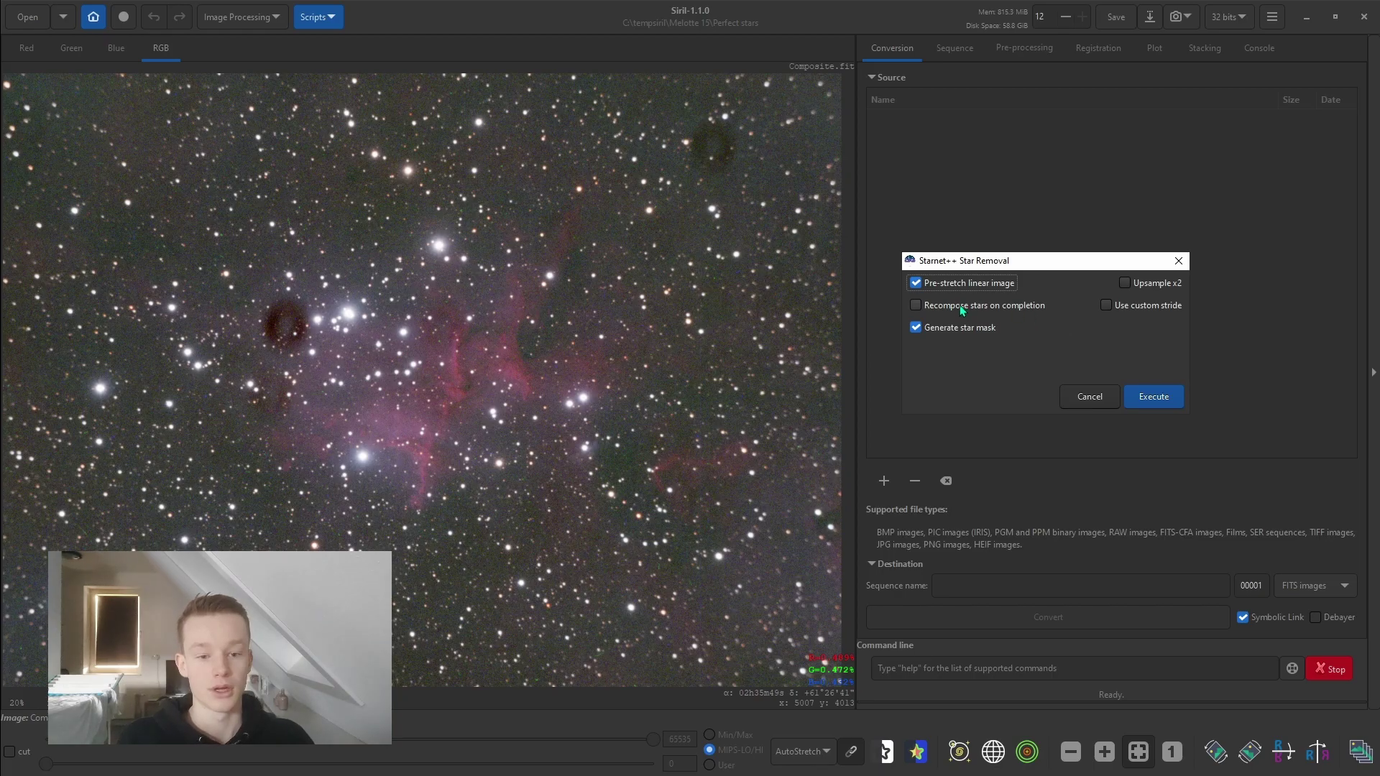
pyautogui.moveTo(967, 308)
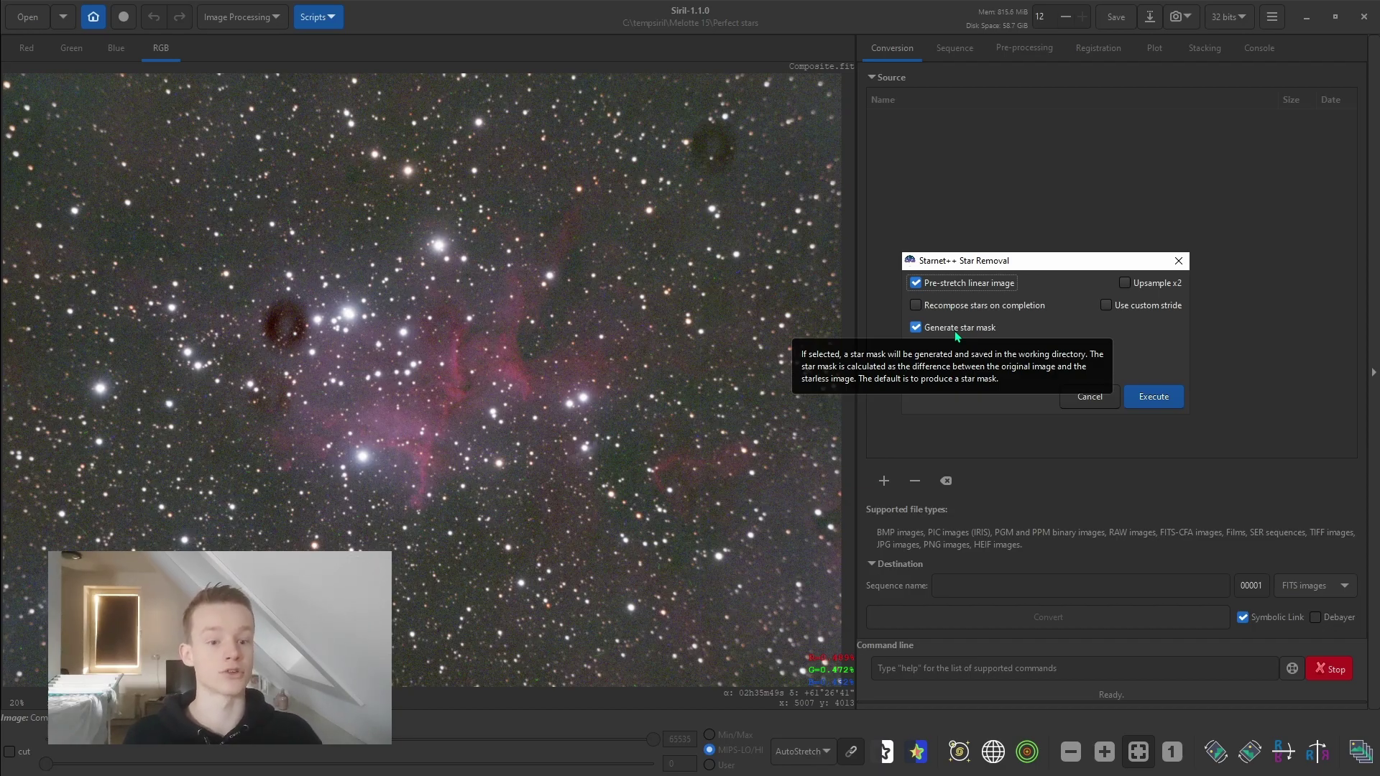
pyautogui.click(1155, 396)
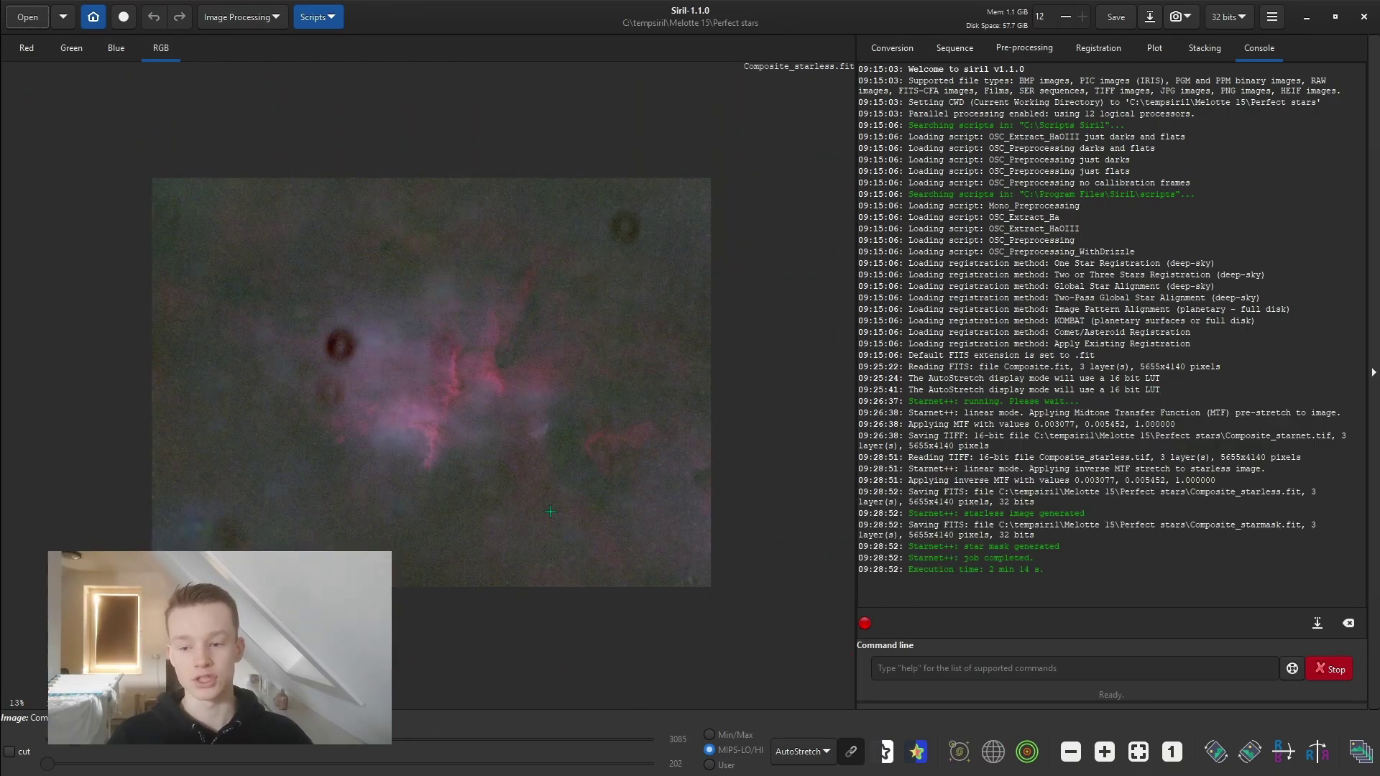
# Step: Preview Composite_starmask.fit in the Perfect stars folder without opening it
pyautogui.click(27, 18)
pyautogui.click(625, 231)
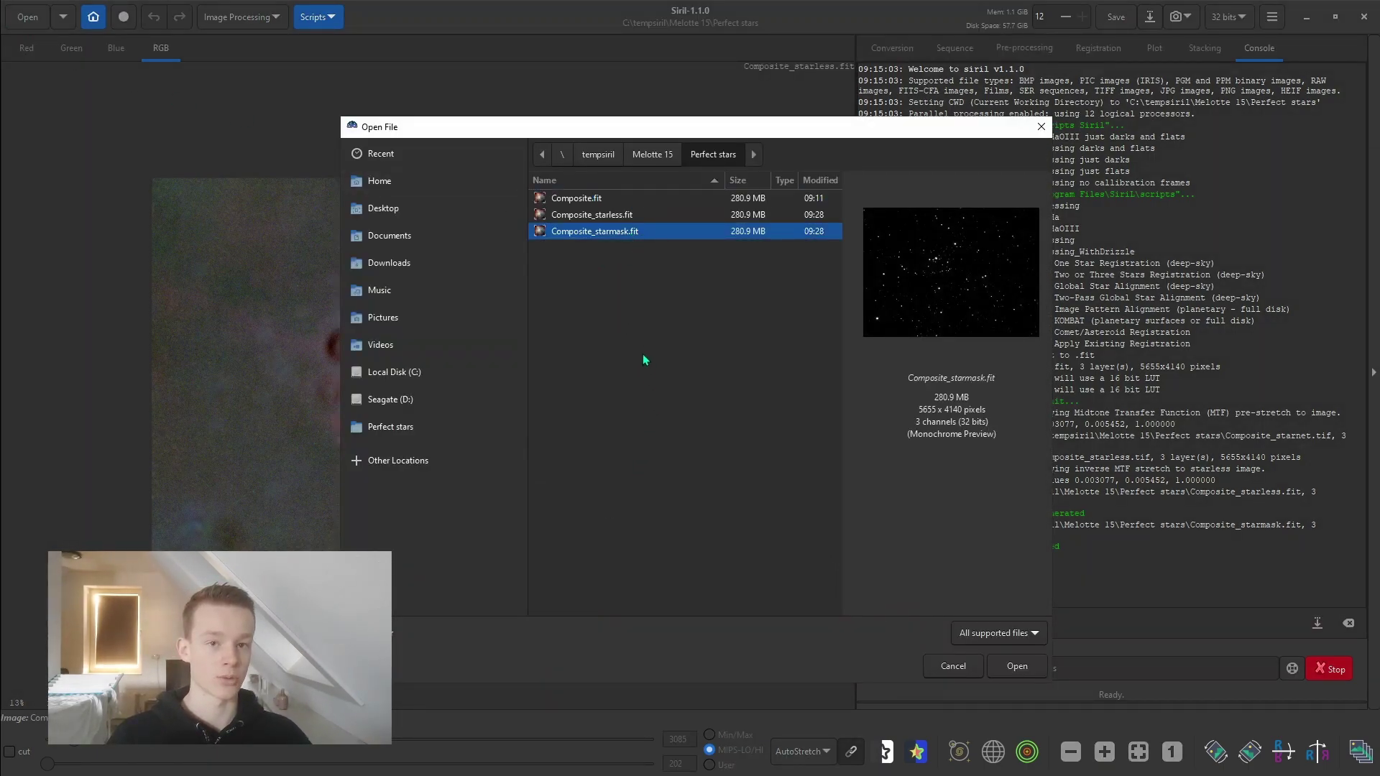
pyautogui.click(1035, 131)
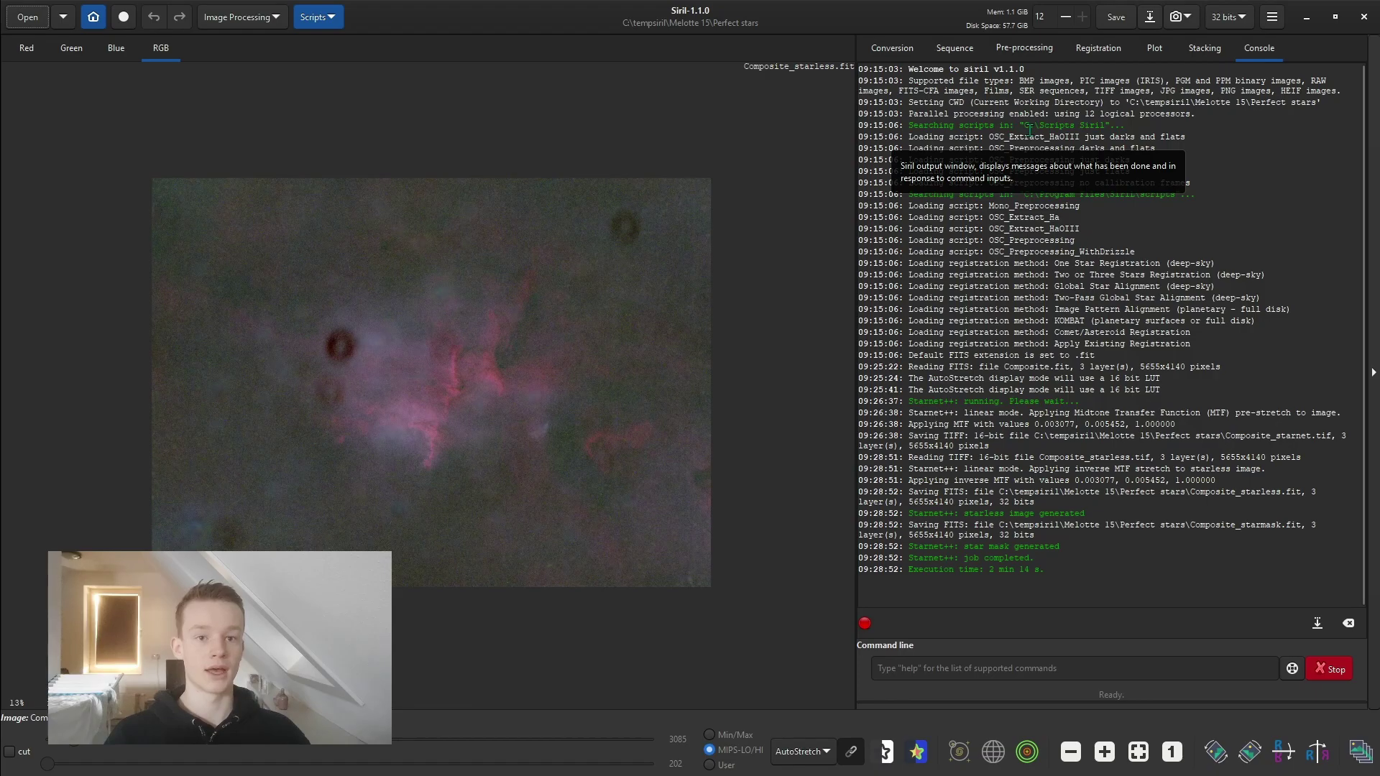